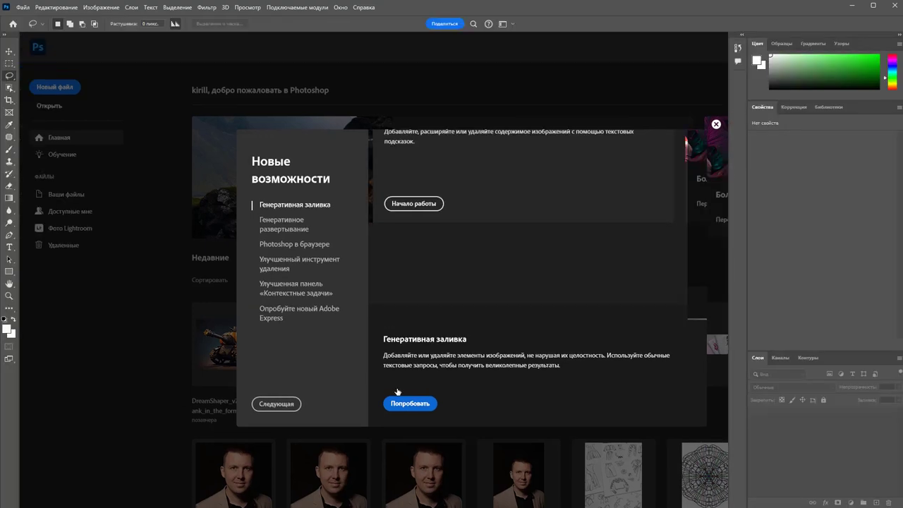
Open the Generative Fill sample Iceland landscape with the white house from What's New.
left_click(402, 403)
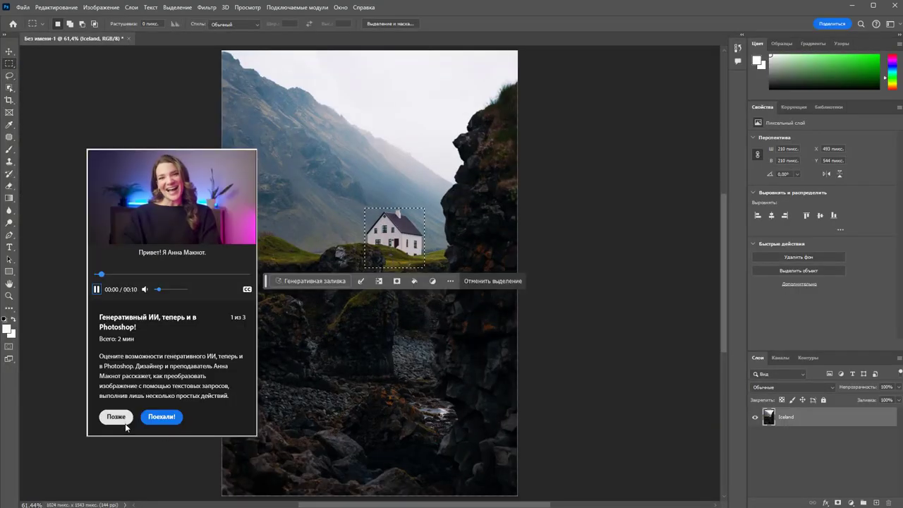
Close the generative AI tutorial popup with Позже (Later).
left_click(116, 416)
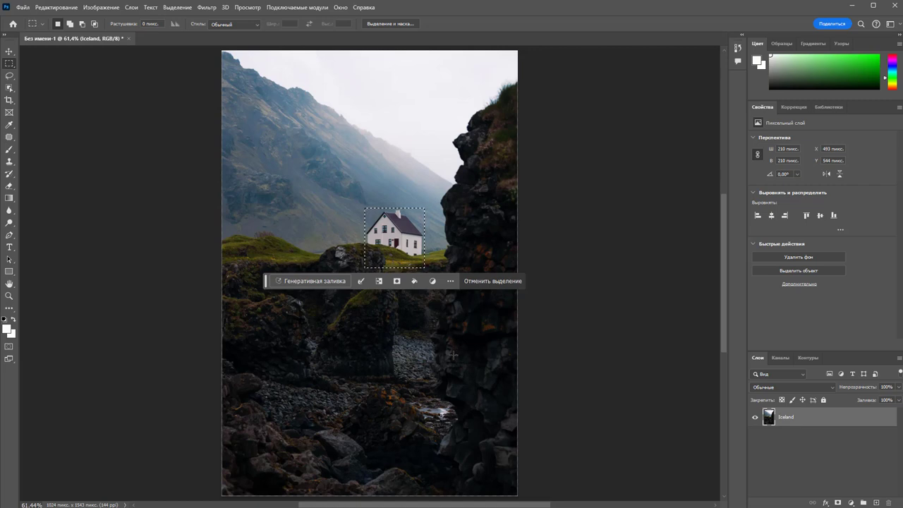
Generative-fill the selected house with the prompt 'избушка на курьих ножках' (hut on chicken legs).
left_click(320, 282)
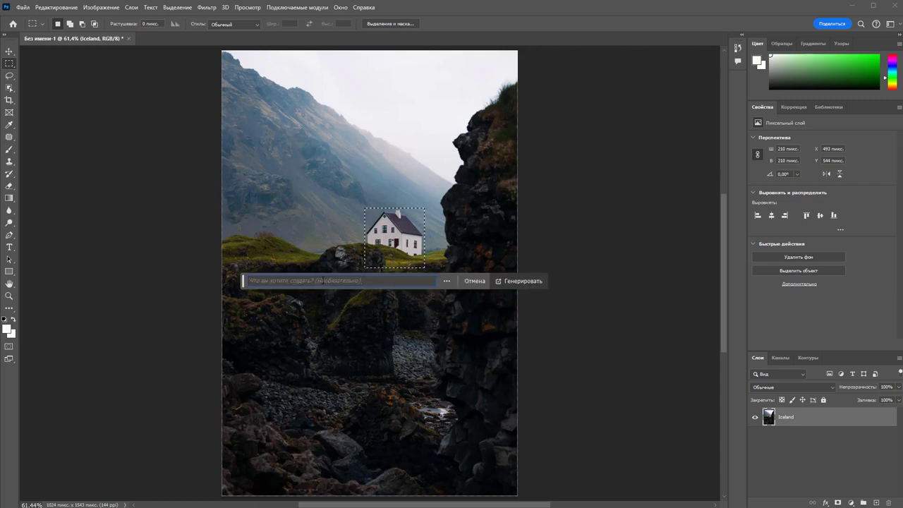
type("bp")
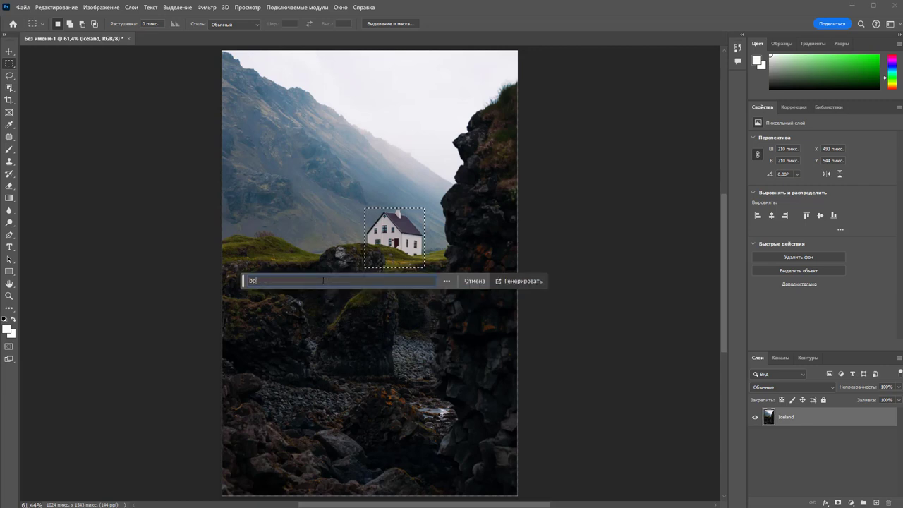
type(",erf yf")
key("BackSpace")
key("BackSpace")
key("BackSpace")
key("BackSpace")
key("BackSpace")
key("BackSpace")
type("из")
type("буш")
type("ка")
key("Return")
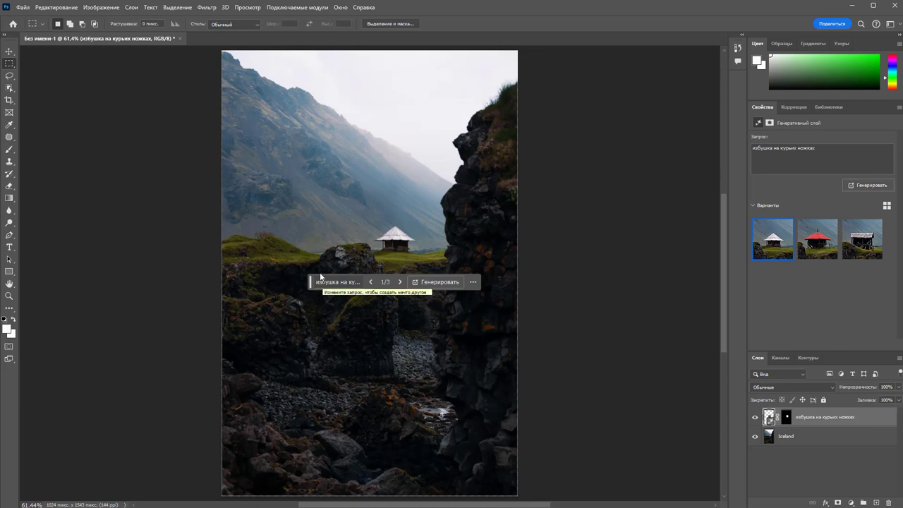
Preview the red-roofed, dark wooden and white-roofed hut variants.
left_click(824, 255)
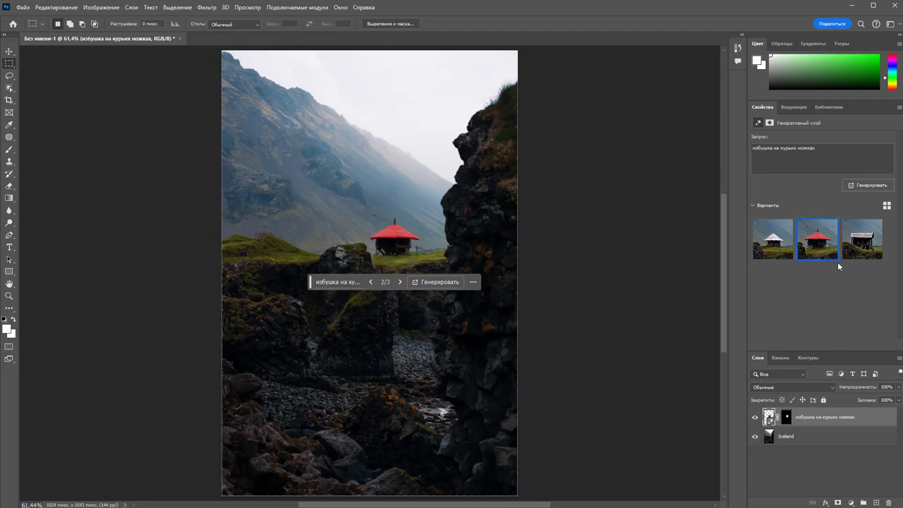
left_click(865, 242)
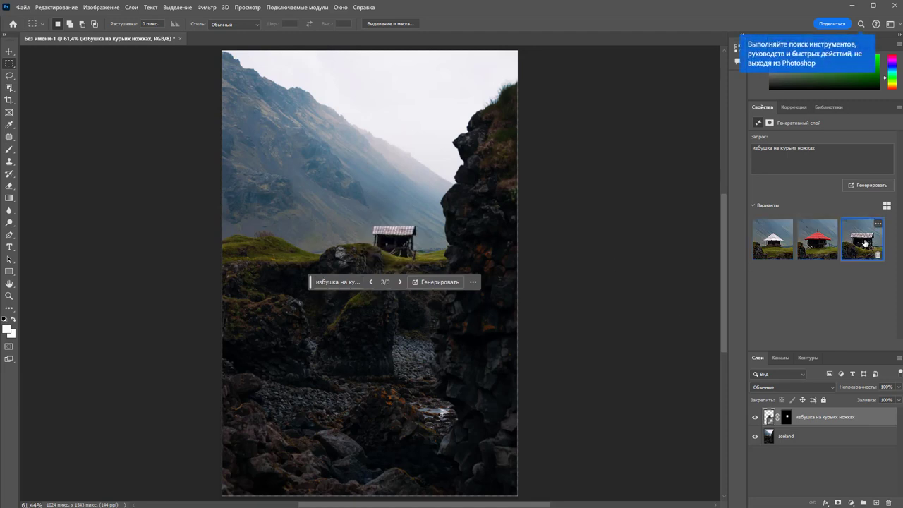
left_click(771, 254)
left_click(811, 251)
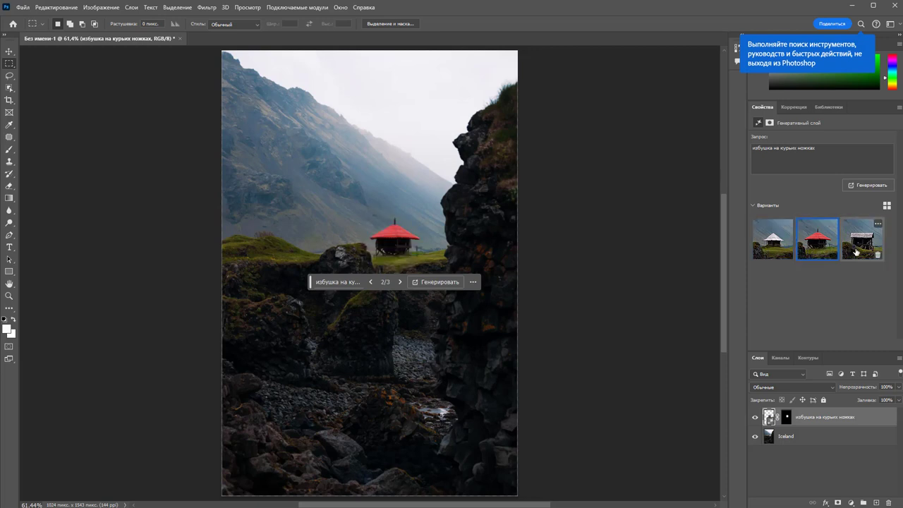
left_click(857, 252)
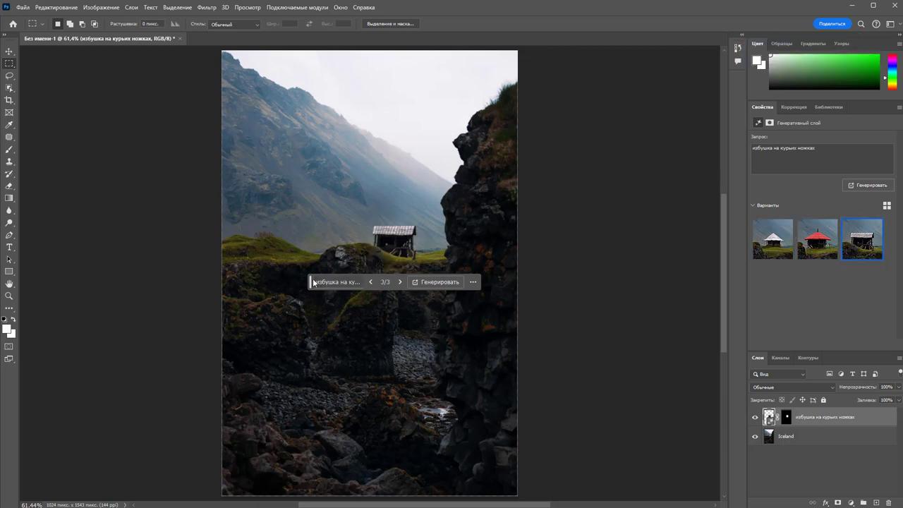
mouse_move(313, 282)
left_mouse_down()
mouse_move(559, 194)
mouse_move(552, 151)
left_mouse_up()
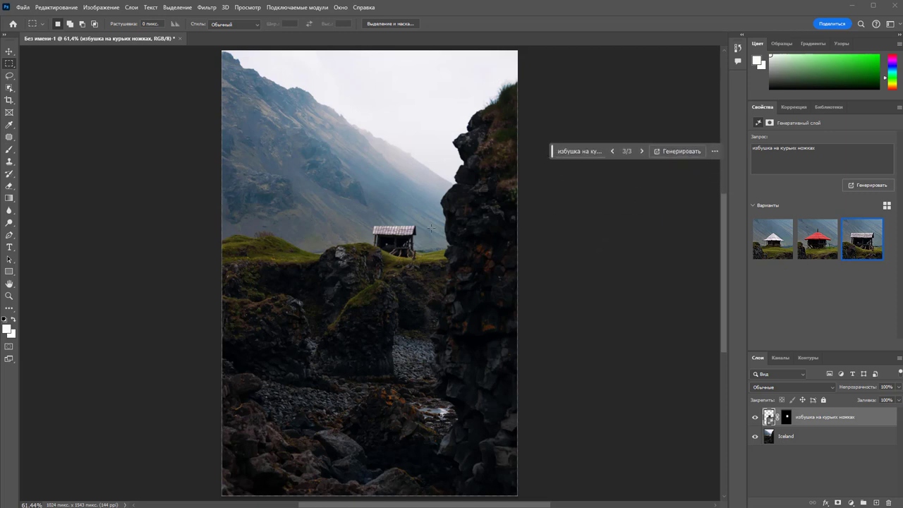
Recheck the hut variants, then delete the generated hut layer to restore the house.
left_click(809, 240)
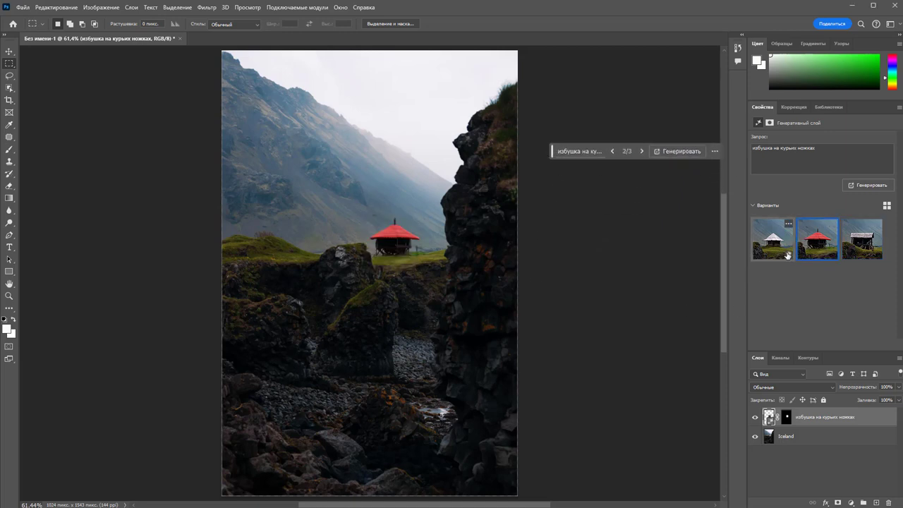
left_click(772, 242)
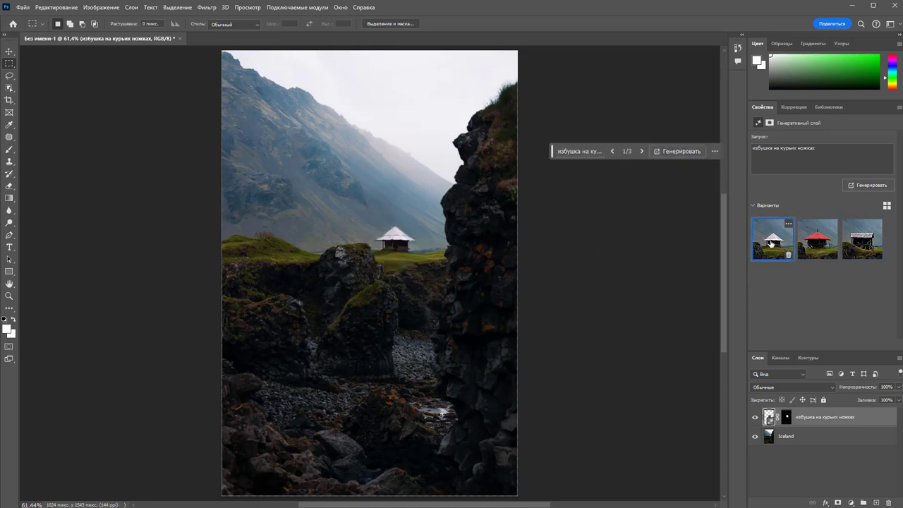
left_click(808, 247)
left_click(855, 249)
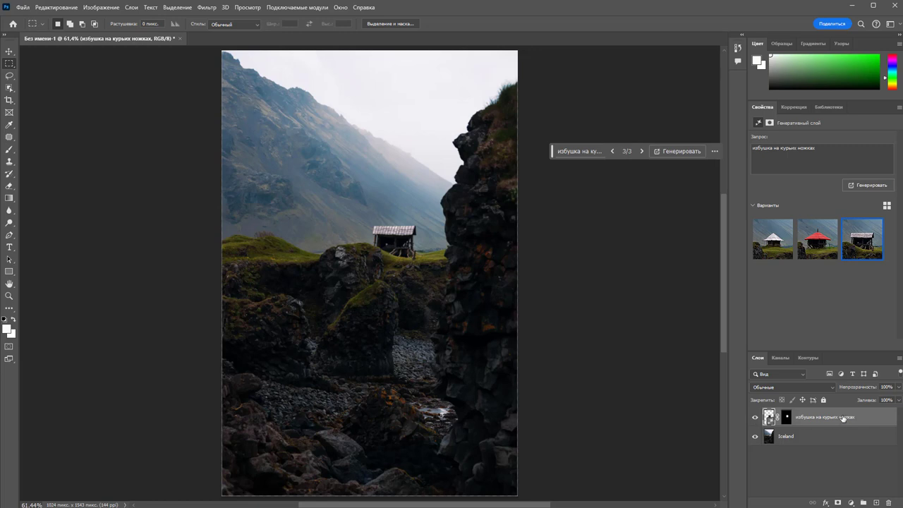
left_click_drag(843, 418, 888, 502)
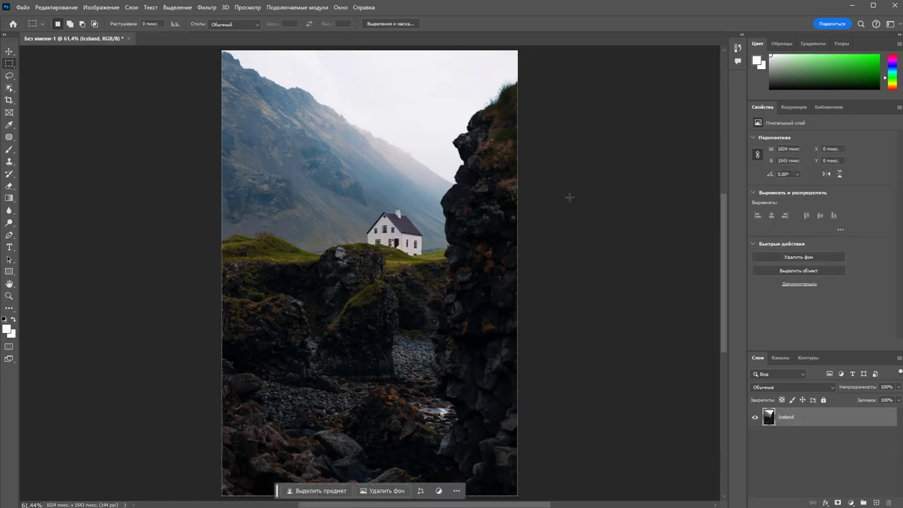
Lasso the tall right-hand cliff and generate fill over it with an empty prompt.
left_click(9, 75)
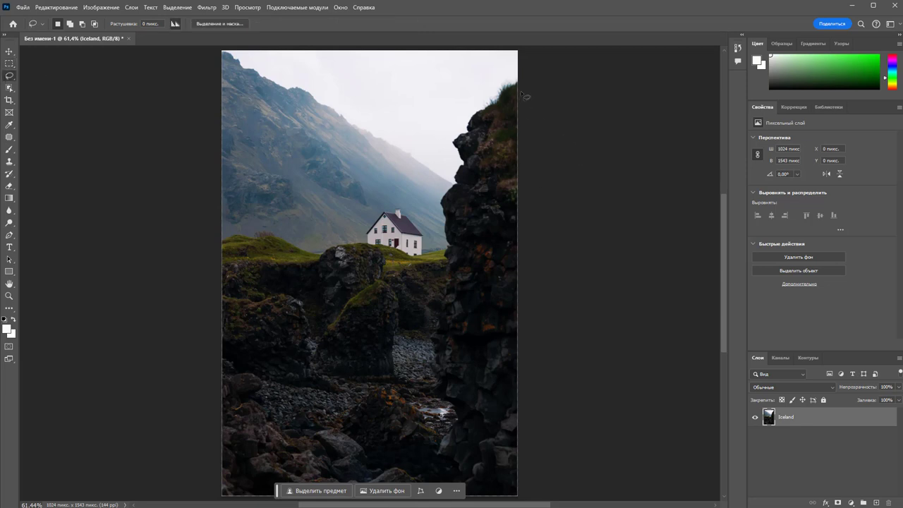
mouse_move(524, 78)
left_mouse_down()
mouse_move(459, 127)
mouse_move(433, 389)
left_mouse_up()
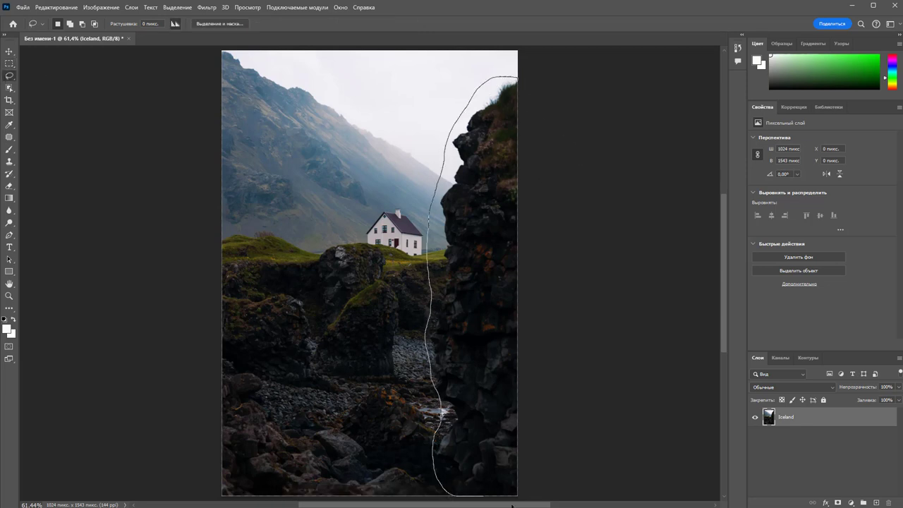
left_click_drag(437, 393, 555, 96)
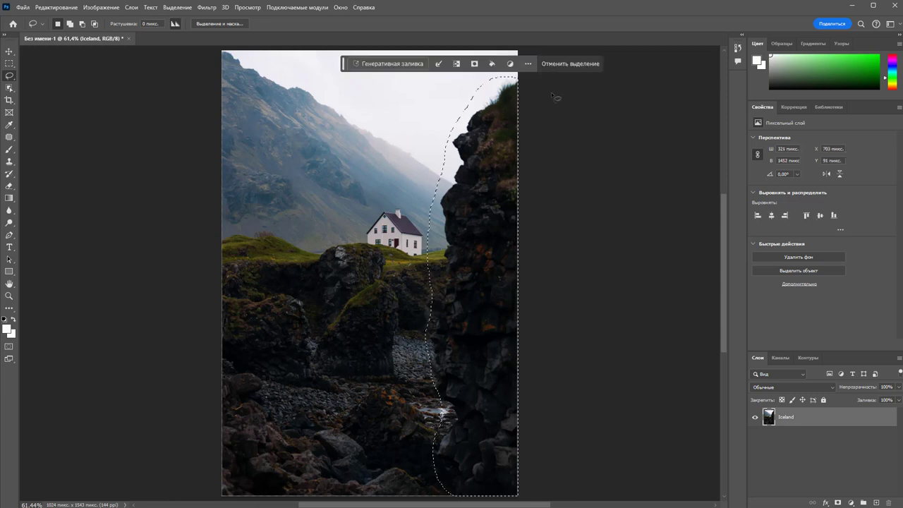
left_click(397, 63)
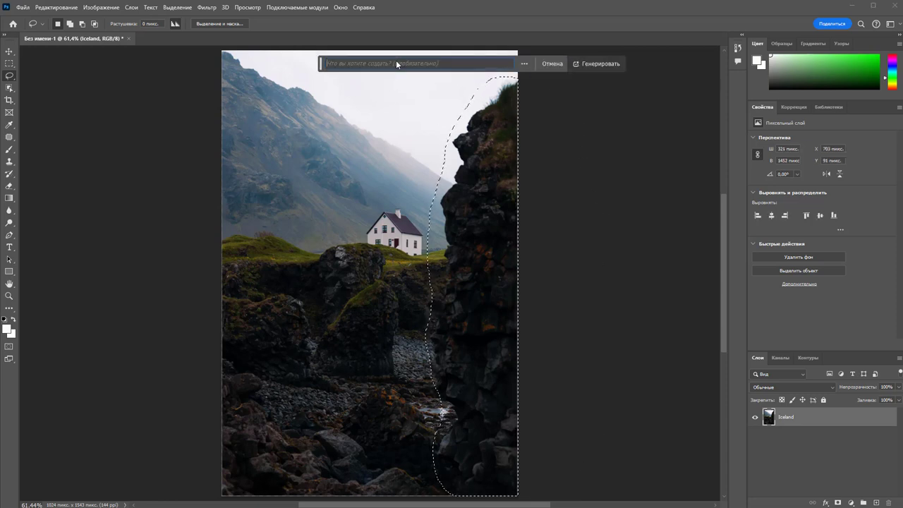
left_click(603, 63)
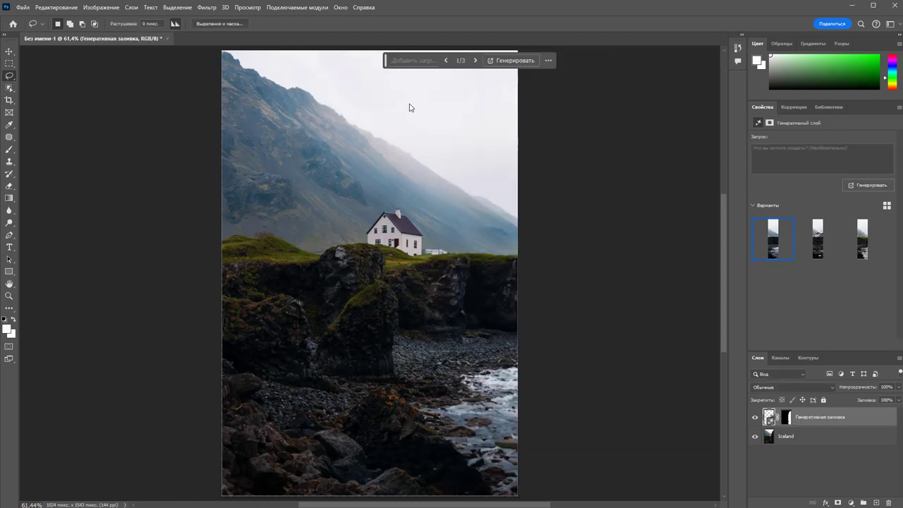
Compare the three shoreline fill variants and keep the first one.
left_click(817, 251)
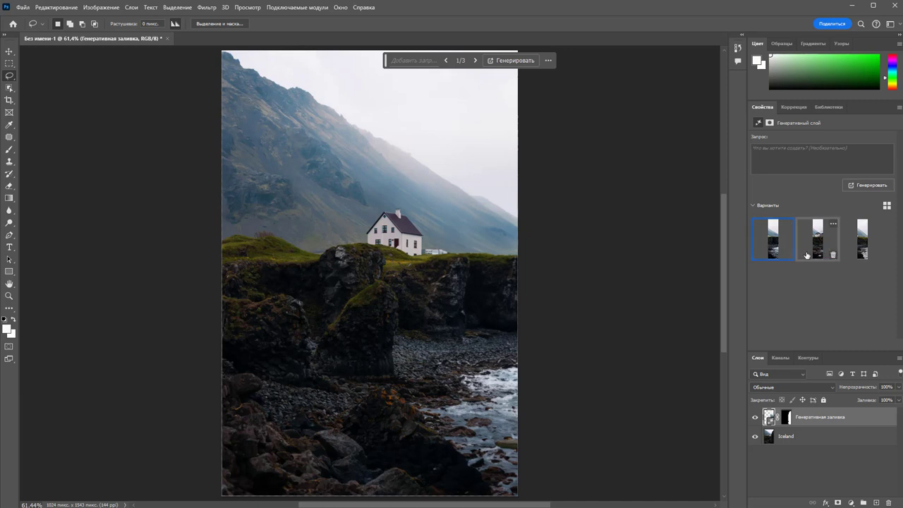
left_click(858, 252)
left_click(770, 252)
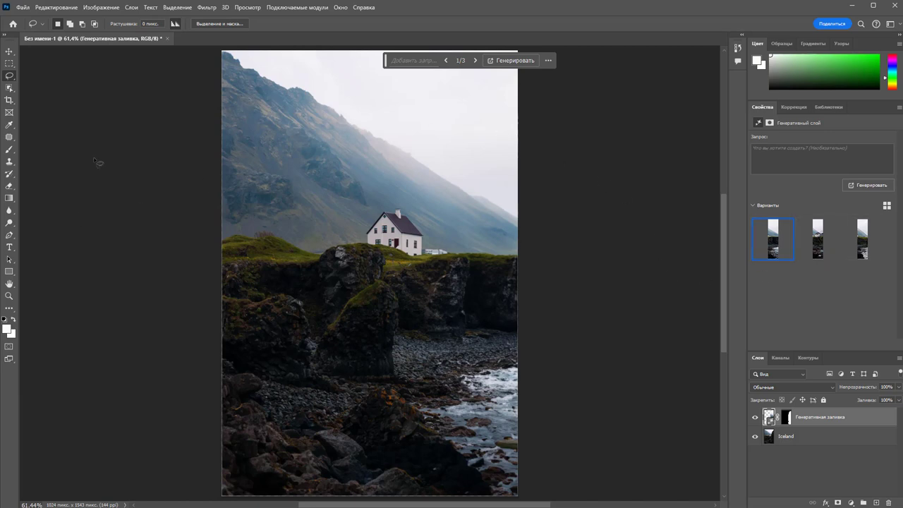
left_click(9, 99)
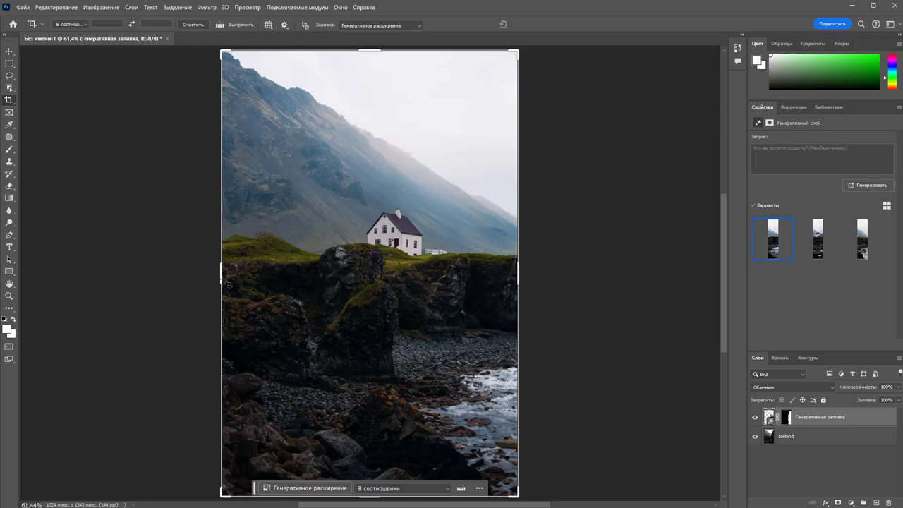
Widen the crop box left and right and commit it with Генеративное расширение (Generative Expand) fill.
left_click_drag(227, 283, 136, 279)
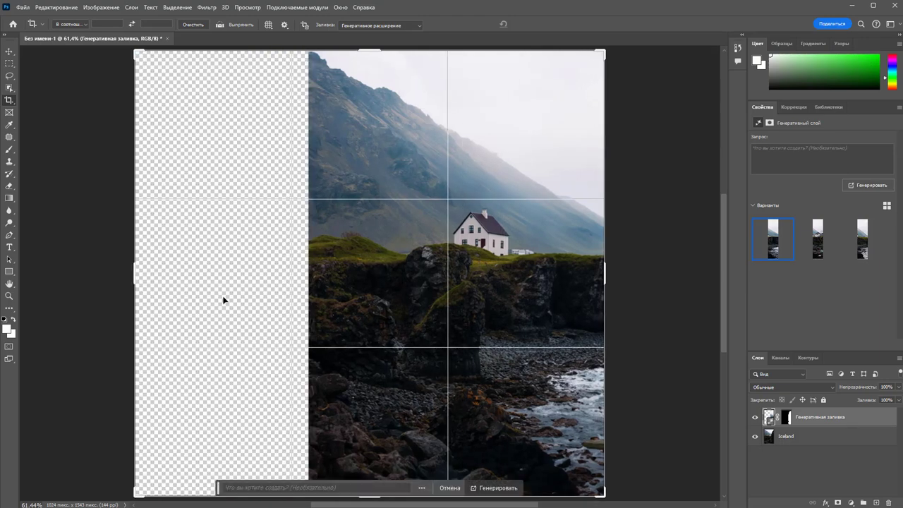
left_click_drag(604, 277, 665, 280)
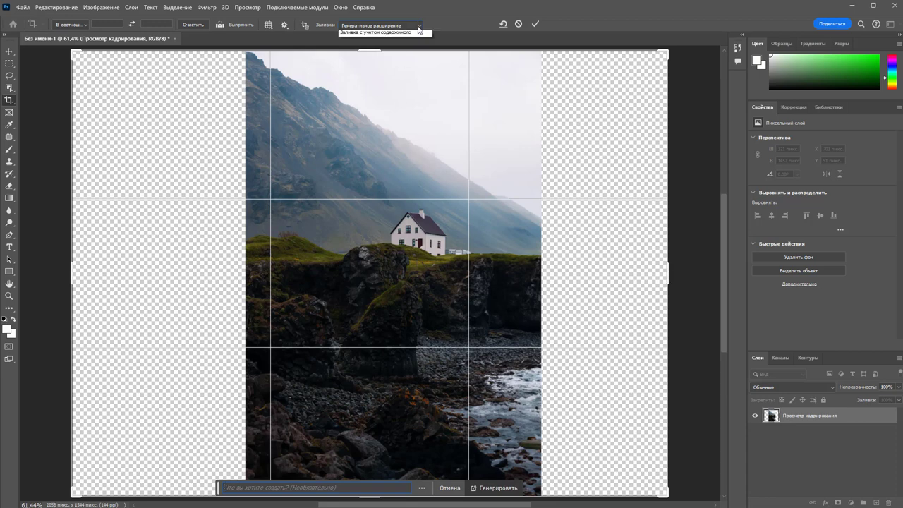
left_click(417, 25)
left_click(413, 43)
left_click(534, 25)
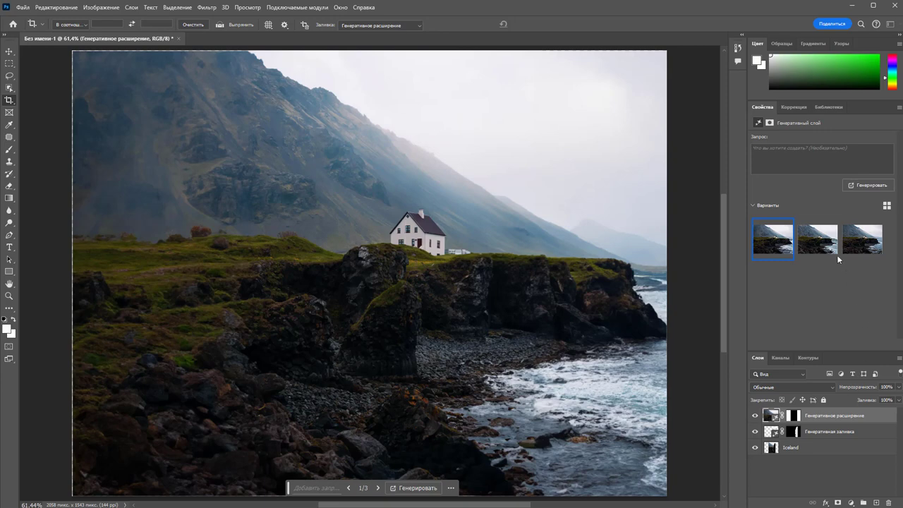
left_click(822, 245)
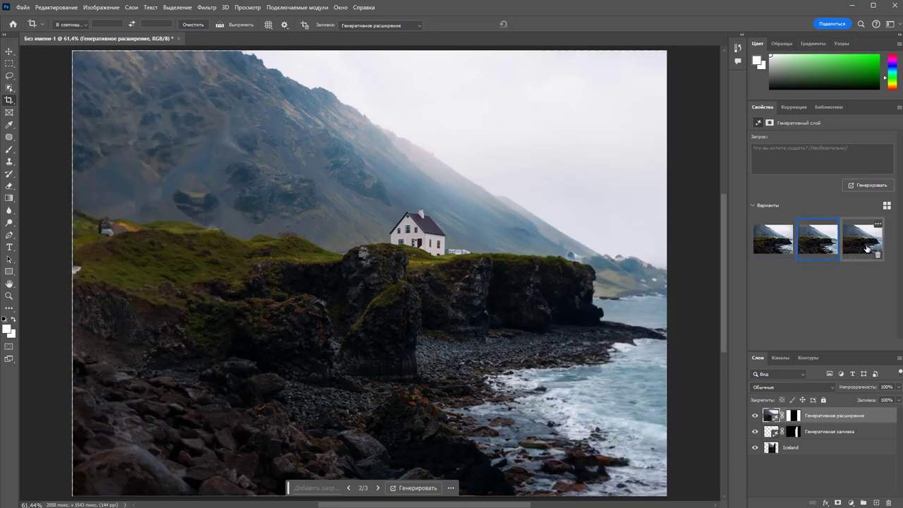
left_click(861, 250)
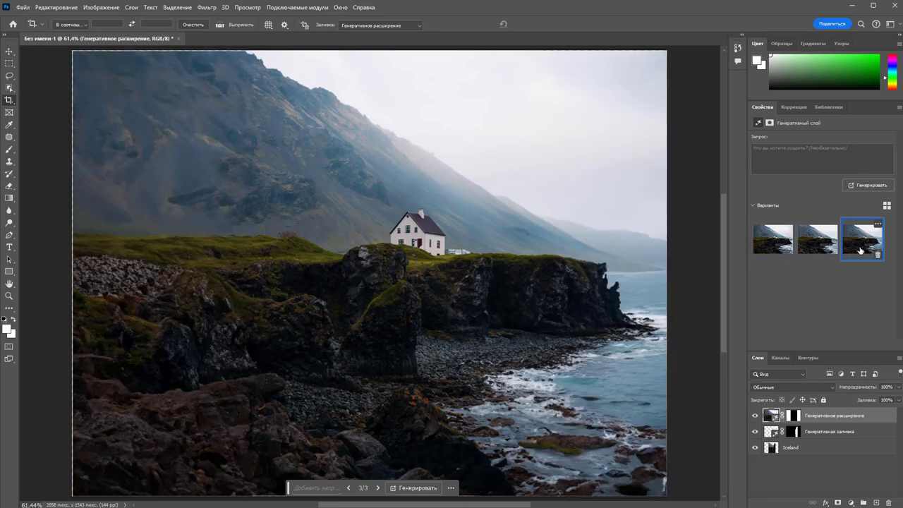
left_click(775, 248)
left_click(774, 240)
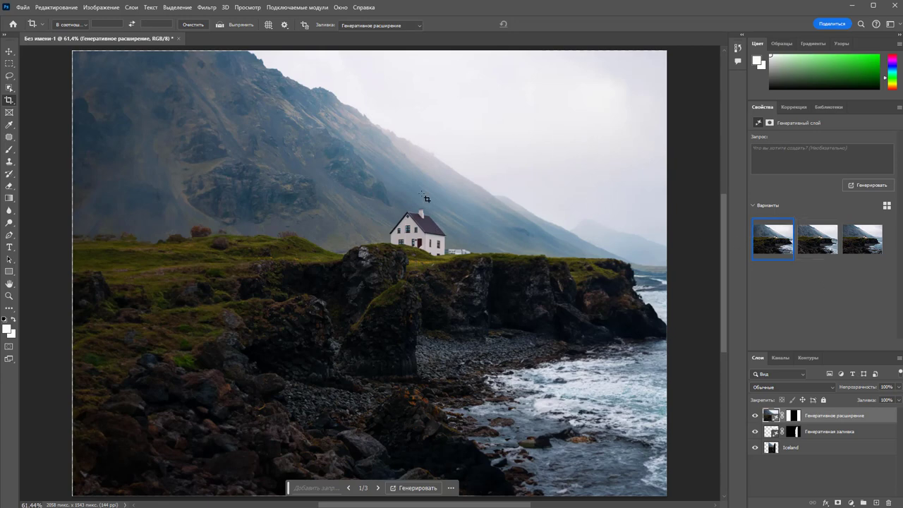
left_click(817, 239)
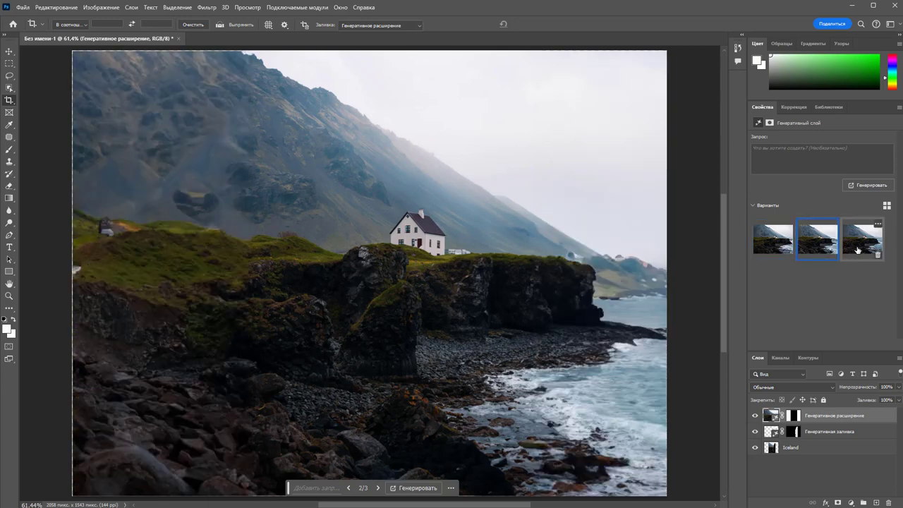
left_click(856, 244)
left_click(776, 247)
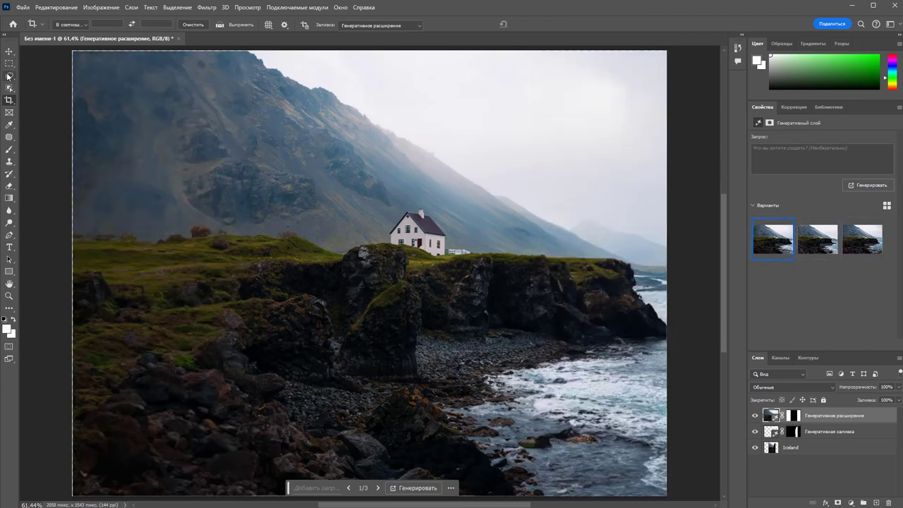
left_click(9, 76)
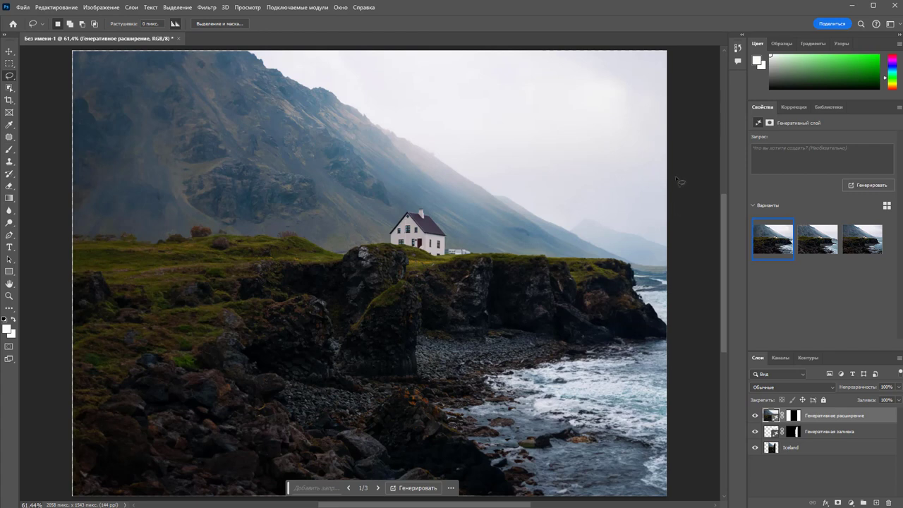
Lasso the hills right of the house, generate 'хвойный лес' fill, and review three variants.
mouse_move(674, 167)
left_mouse_down()
mouse_move(490, 253)
mouse_move(681, 163)
left_mouse_up()
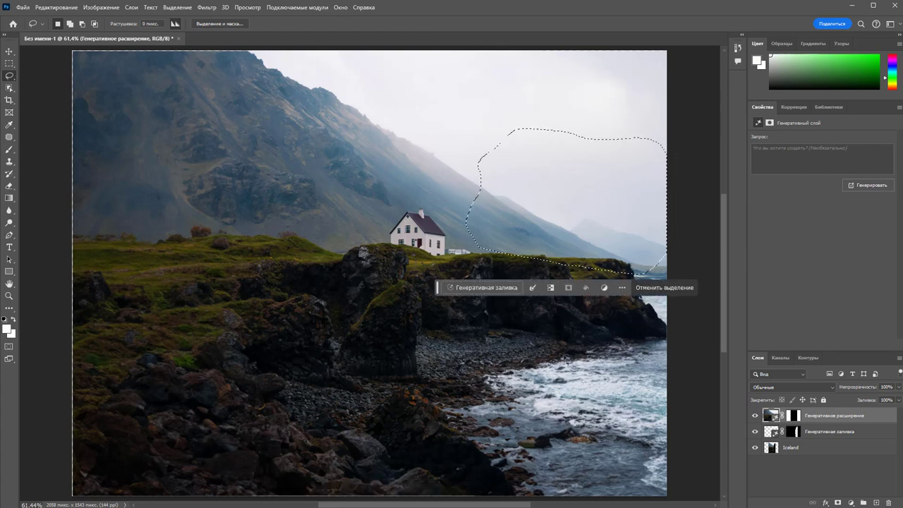
left_click(485, 289)
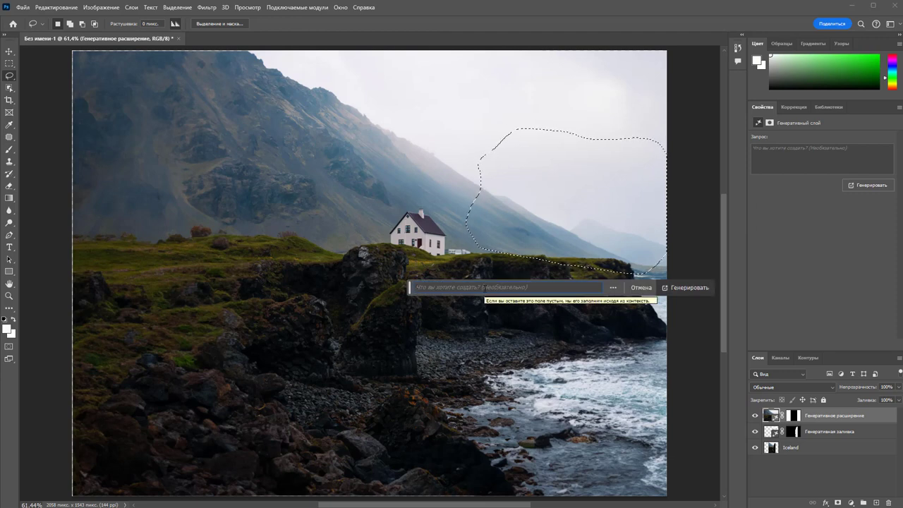
type("хвойный лет")
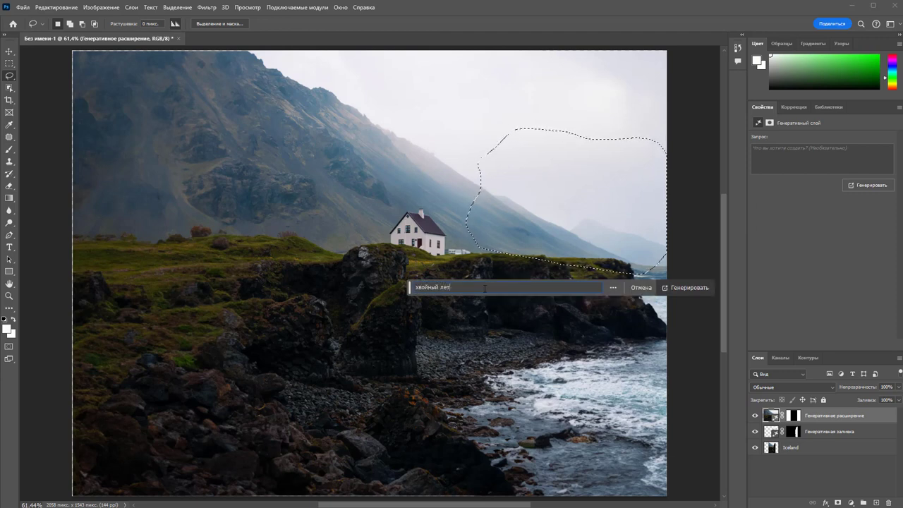
key("BackSpace")
left_click(685, 288)
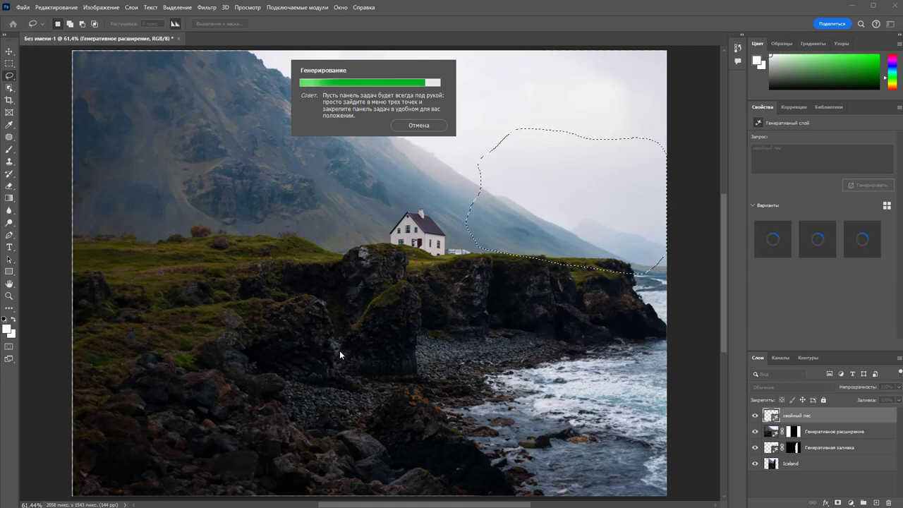
left_click(811, 243)
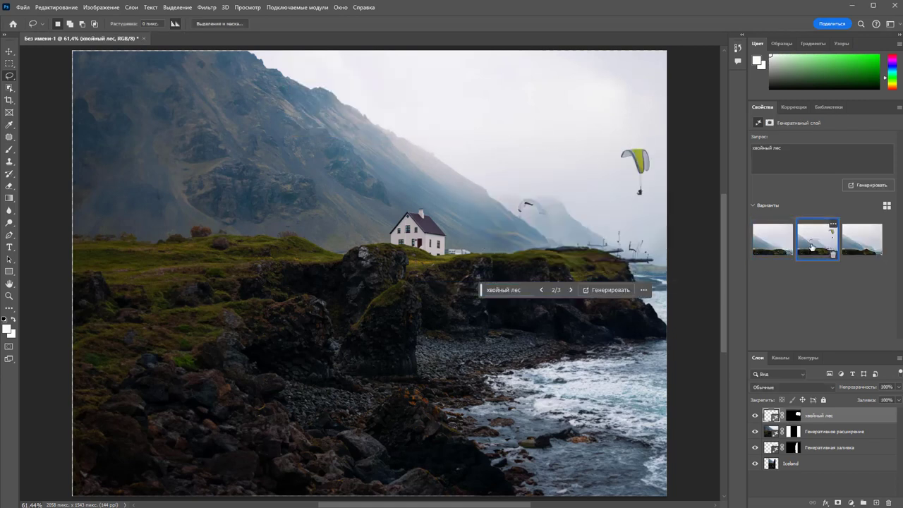
left_click(870, 250)
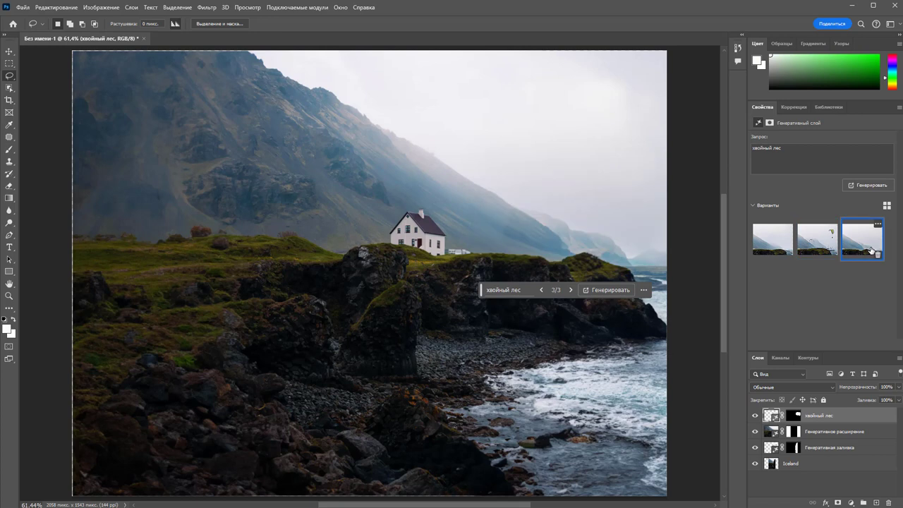
left_click(771, 243)
Shorten the prompt to 'лес', regenerate, and display the third new variant with misty mountains.
left_click(509, 291)
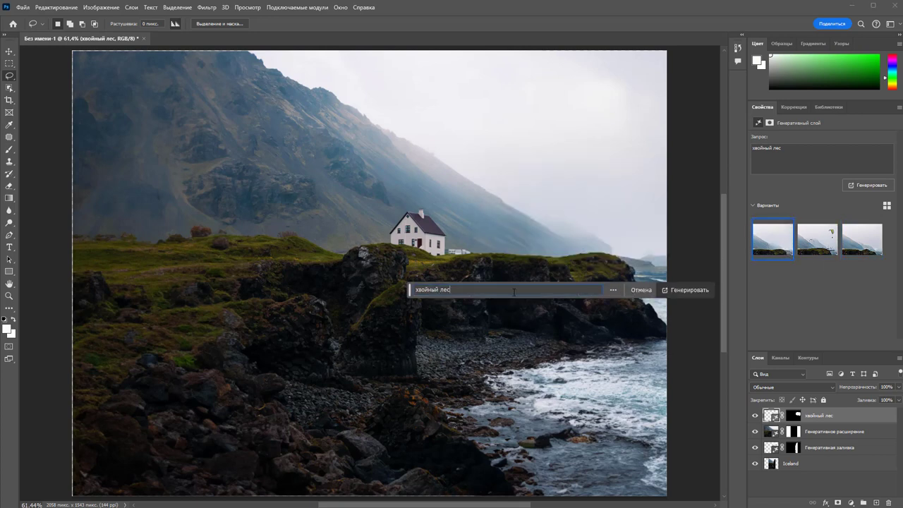
left_click_drag(439, 289, 387, 308)
key("BackSpace")
left_click(688, 290)
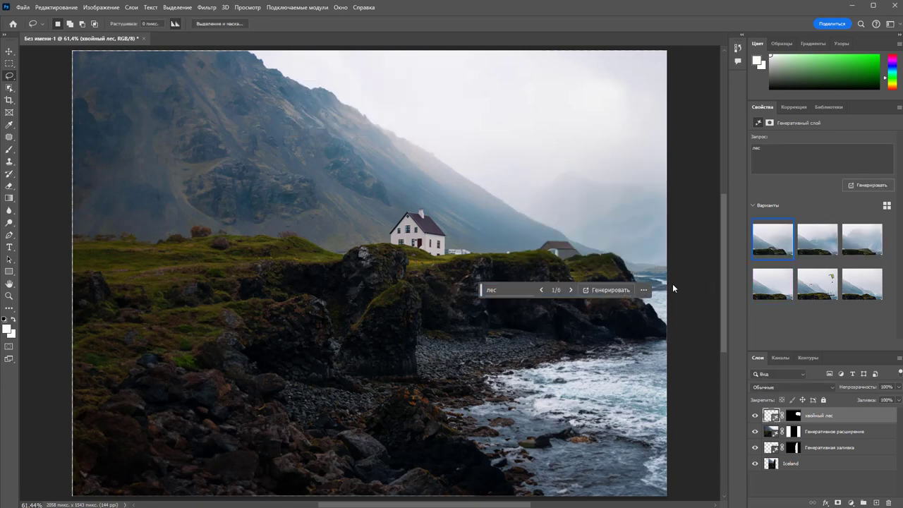
left_click(815, 238)
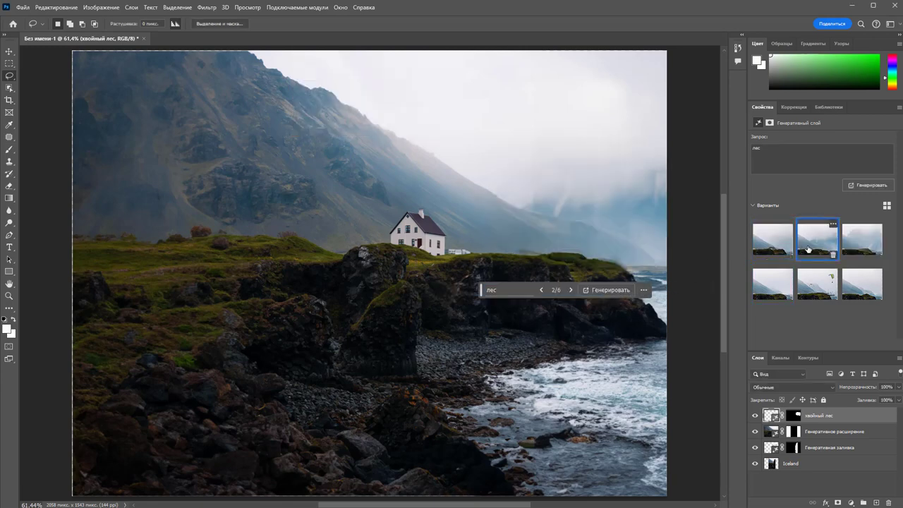
left_click(860, 240)
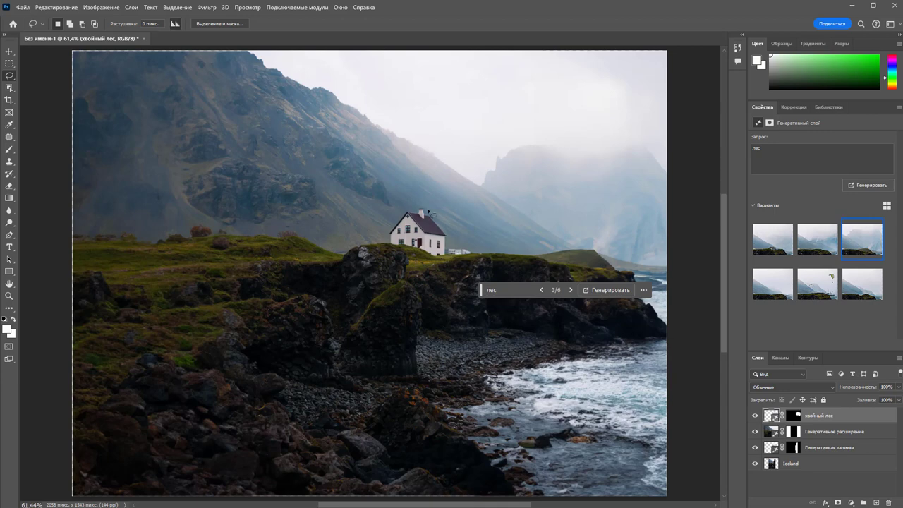
Marquee the white house and erase it with empty-prompt generative fill, comparing variants with a small tree.
left_click(9, 65)
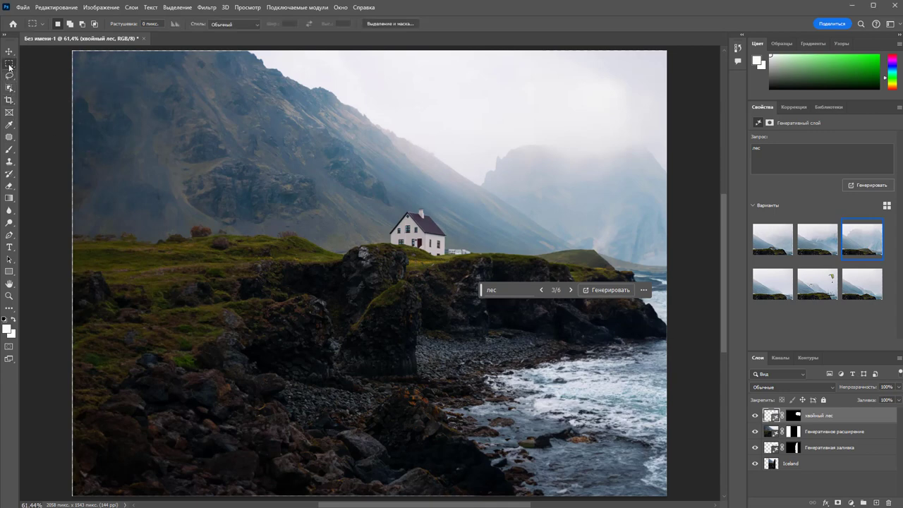
left_click_drag(368, 199, 490, 275)
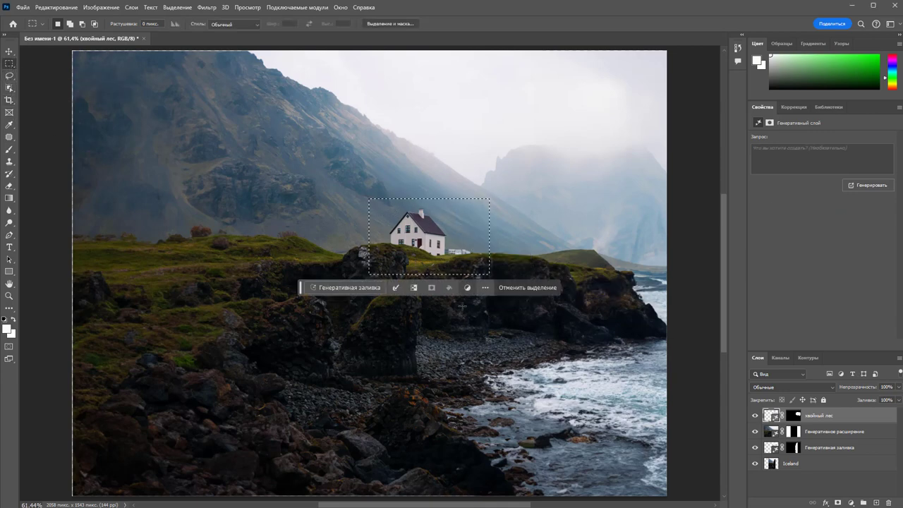
left_click(353, 290)
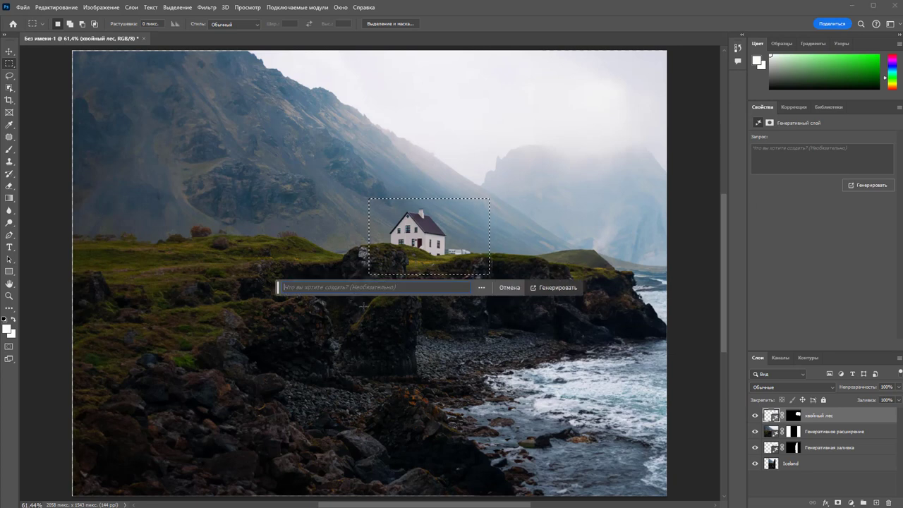
left_click(556, 288)
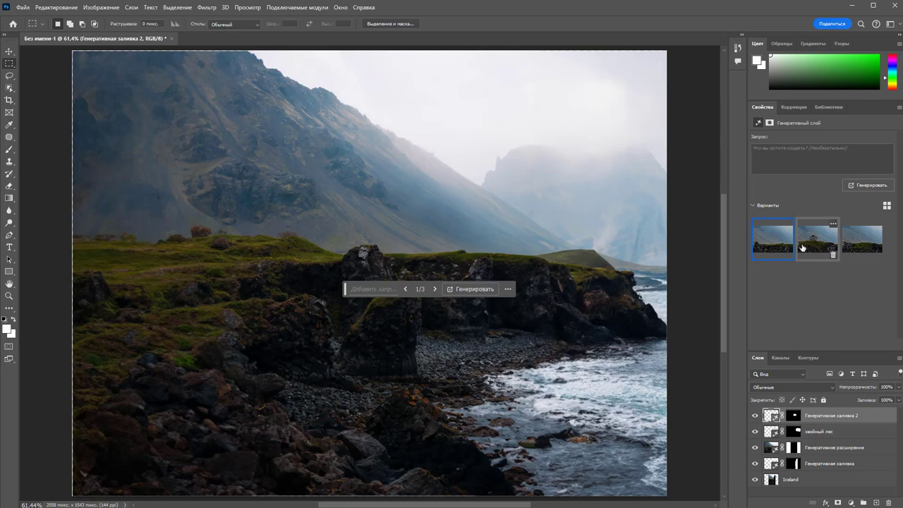
left_click(808, 250)
left_click(862, 240)
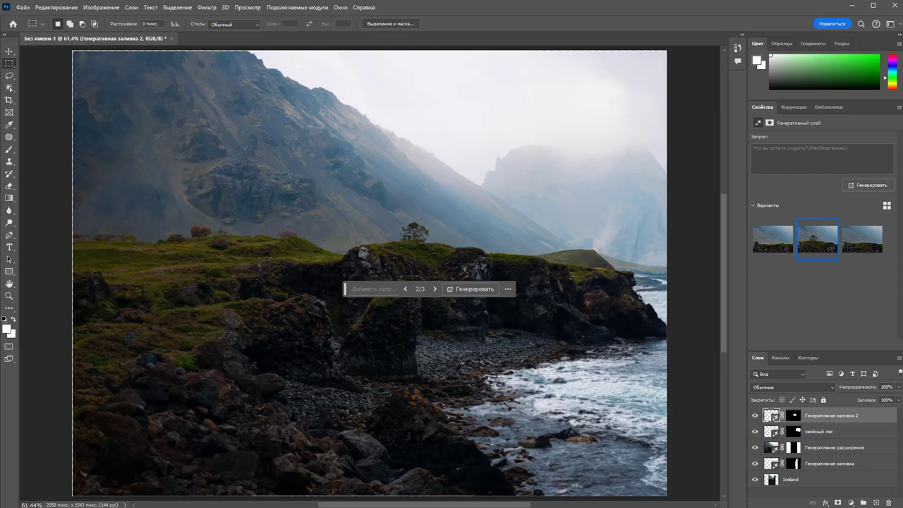
Marquee the left mountainside above the grass and generate 'деревянная избушка' there.
left_click_drag(134, 110, 253, 243)
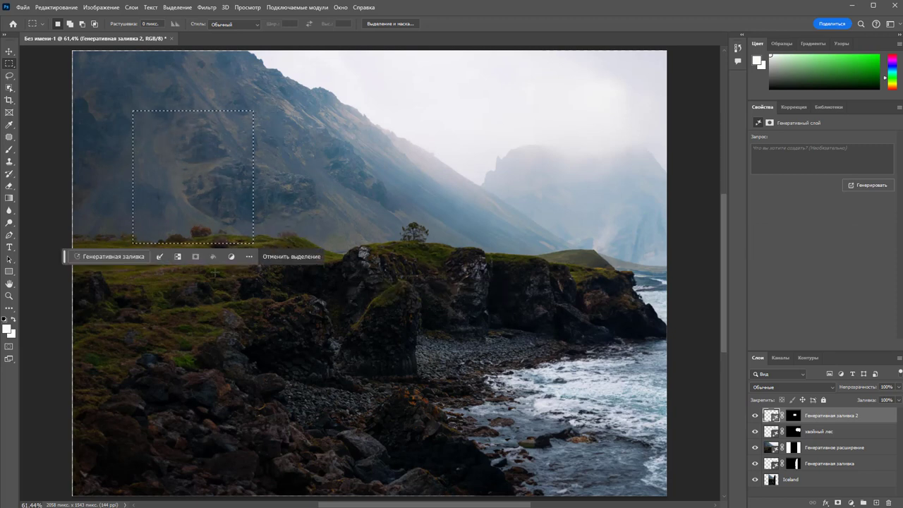
left_click(132, 257)
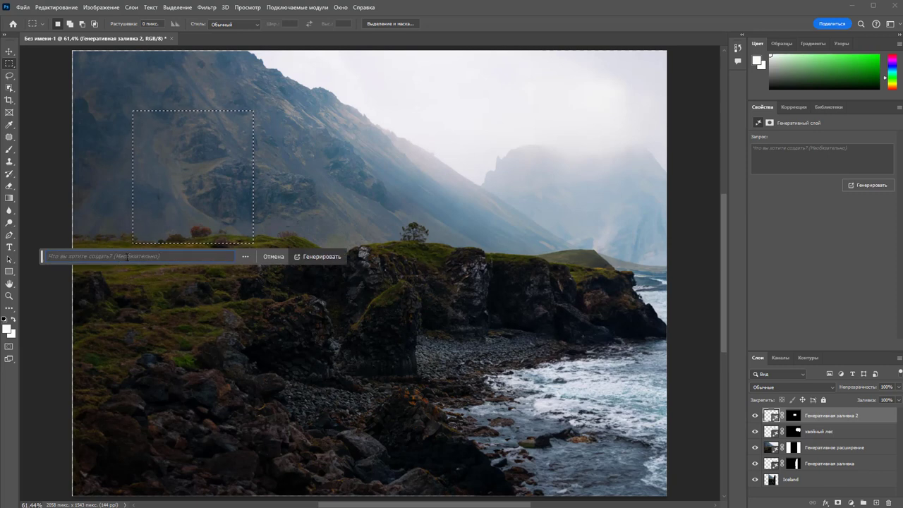
type("дерев")
type("янн")
type("ая избу")
type("шка")
key("Return")
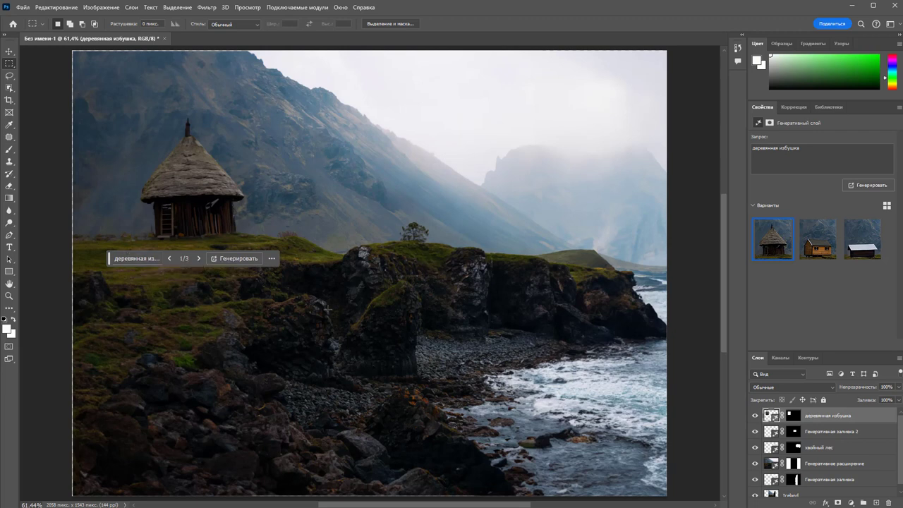
Generate 'куриные ноги' in a marquee below the hut and choose the third variant.
left_click_drag(154, 237, 237, 283)
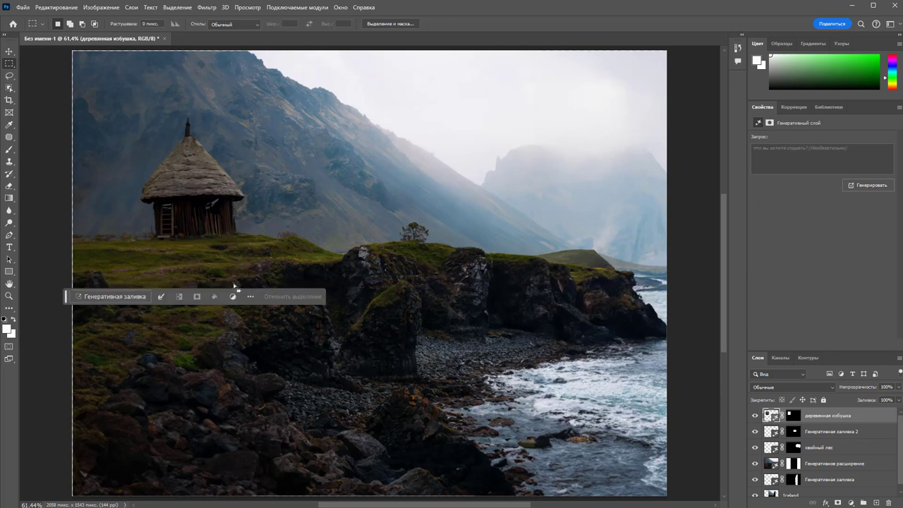
left_click(98, 297)
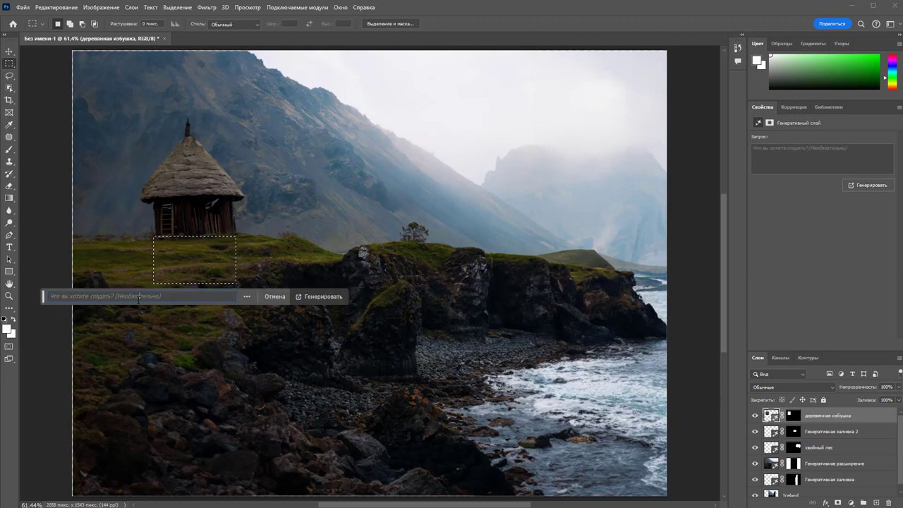
type("куриные ноги")
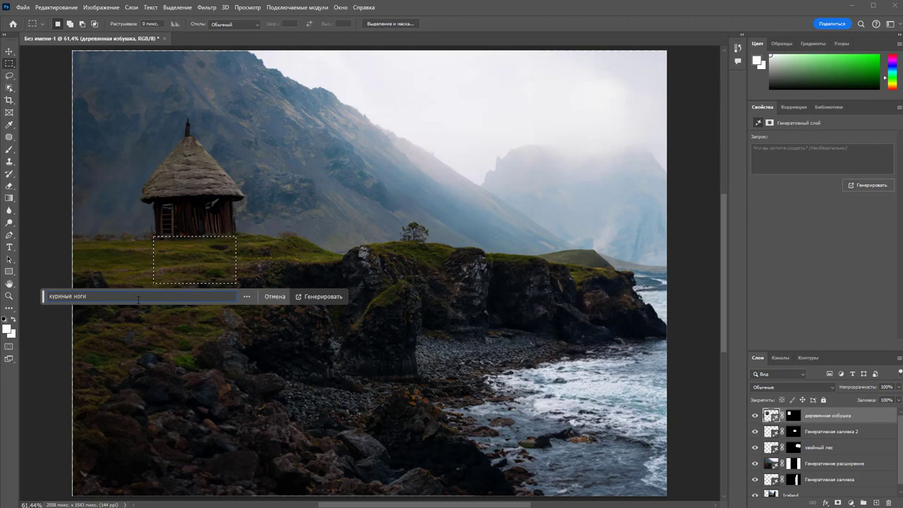
left_click(325, 300)
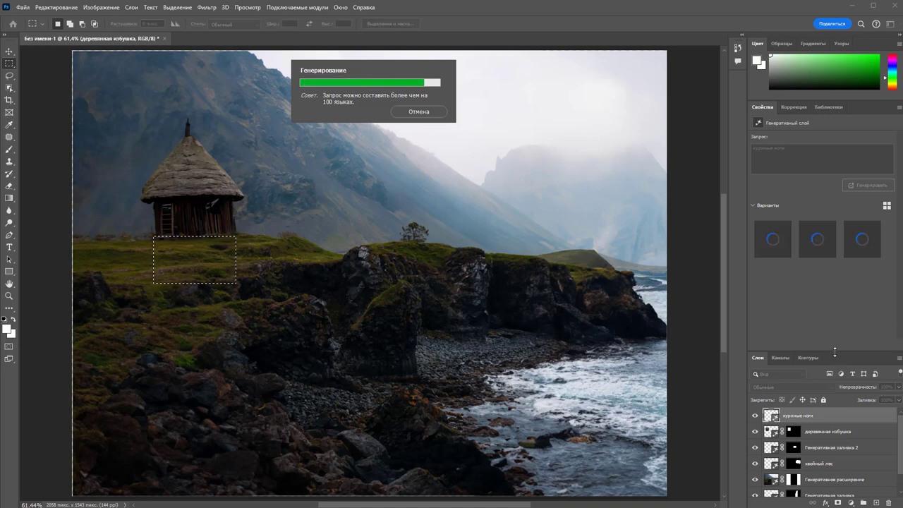
left_click_drag(834, 351, 834, 286)
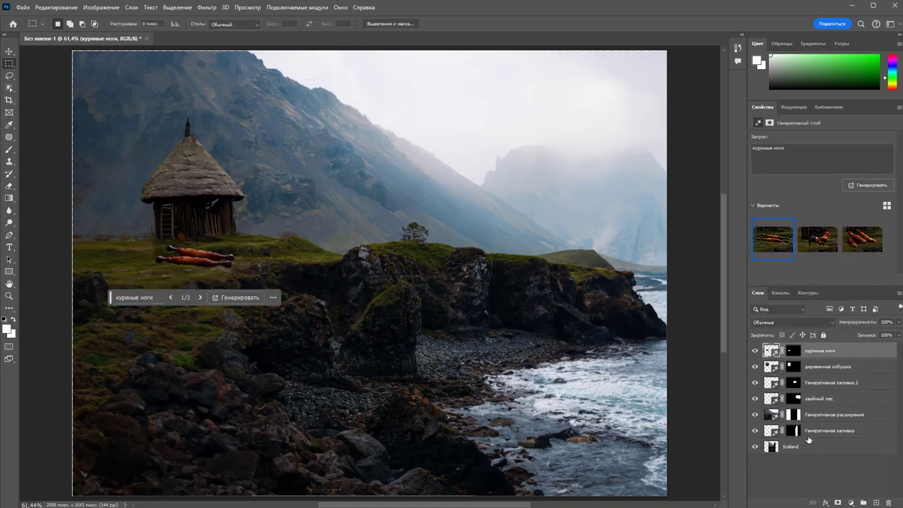
mouse_move(817, 238)
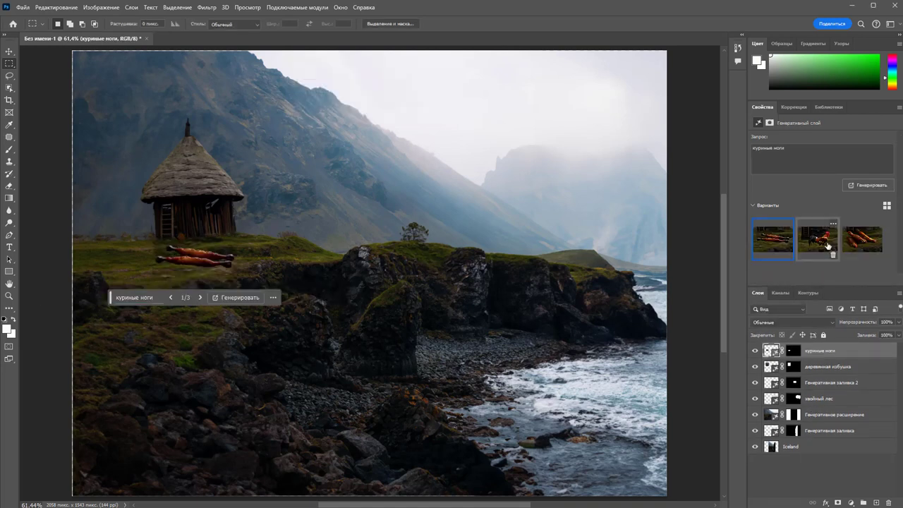
left_click(828, 245)
left_click(856, 250)
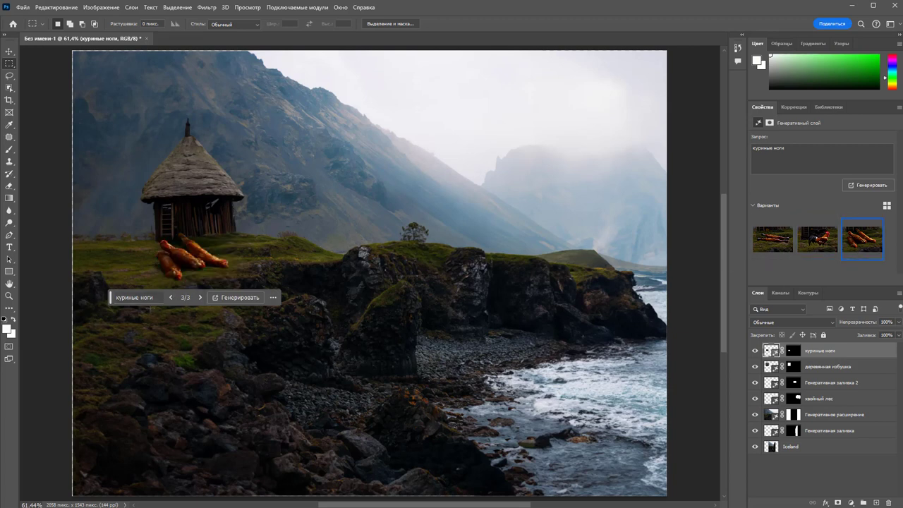
left_click(140, 298)
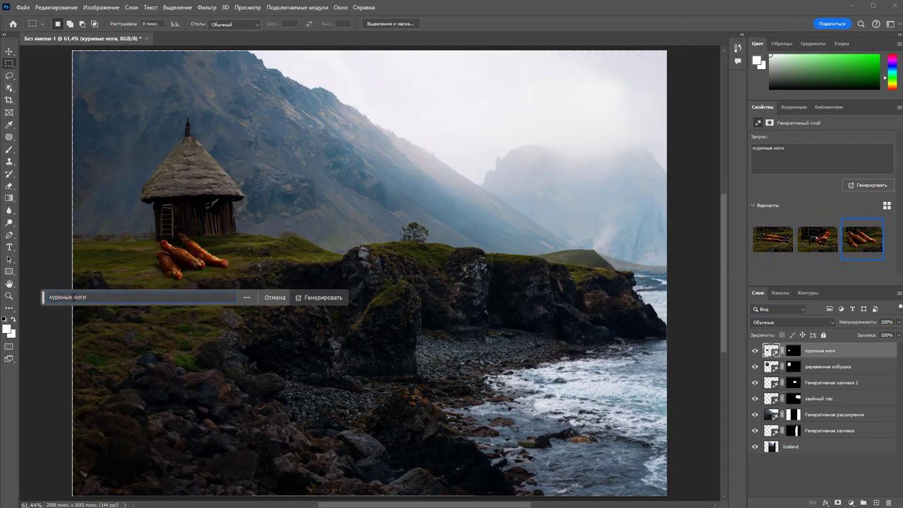
Change the prompt to 'ноги у дома' and generate new legs variants.
double_click(61, 297)
key("BackSpace")
type("дома")
left_click(304, 297)
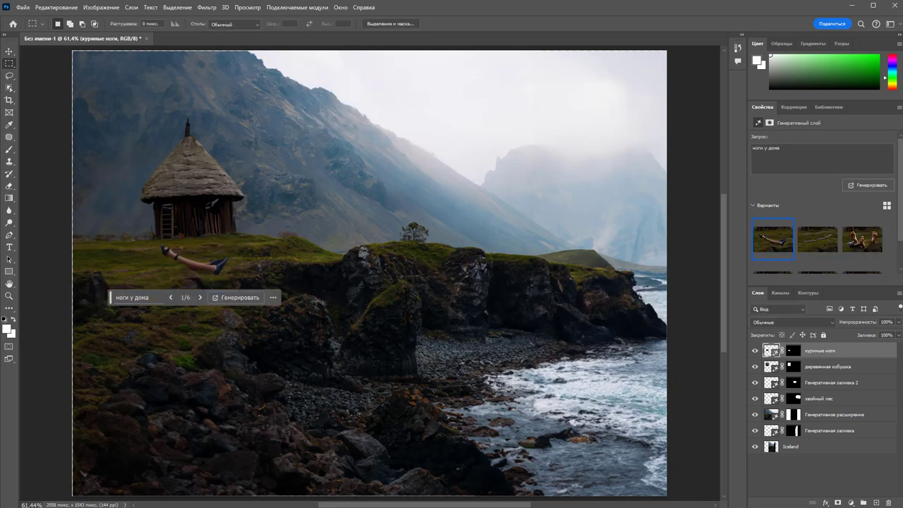
Preview the three legs variants, then delete the куриные ноги layer.
left_click(822, 243)
left_click(866, 243)
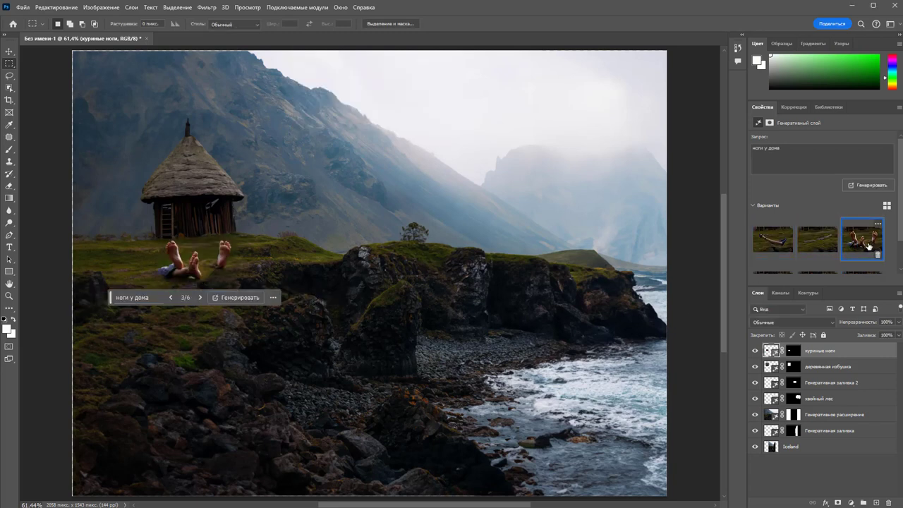
left_click(811, 251)
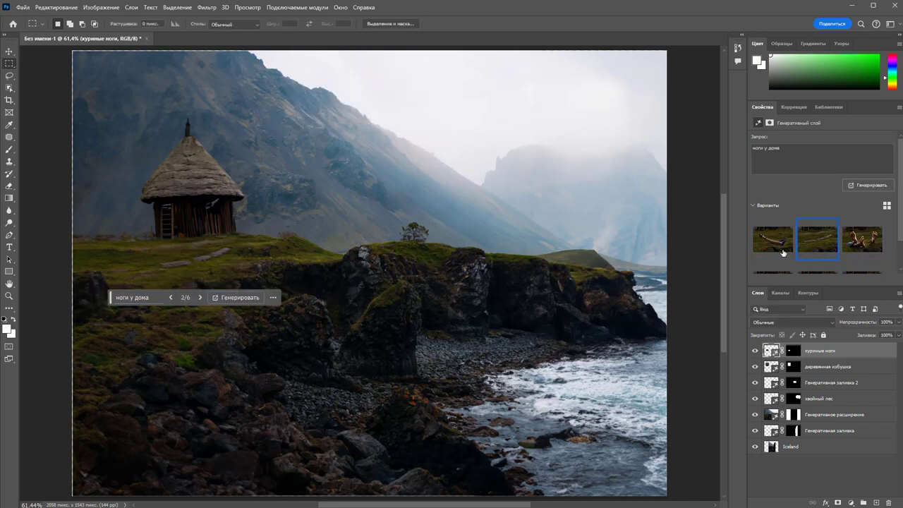
left_click(792, 250)
mouse_move(814, 353)
left_mouse_down()
mouse_move(873, 497)
mouse_move(888, 502)
left_mouse_up()
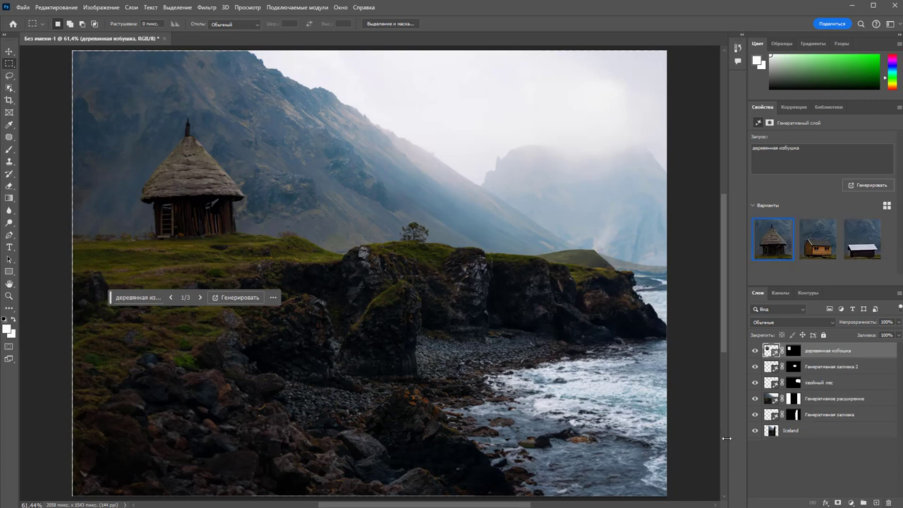
left_click_drag(113, 299, 553, 58)
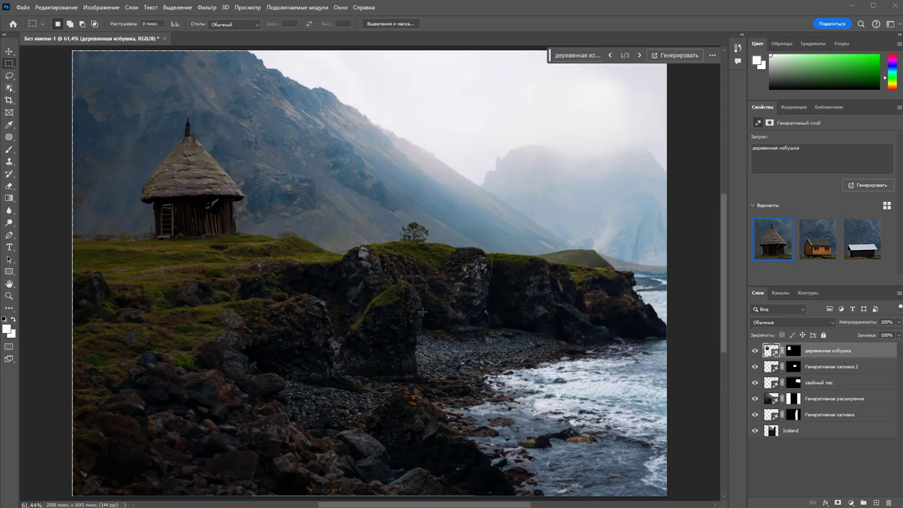
Lasso the rocky shore and foreground sea, then Generative Fill it with the prompt 'море'.
left_click(9, 75)
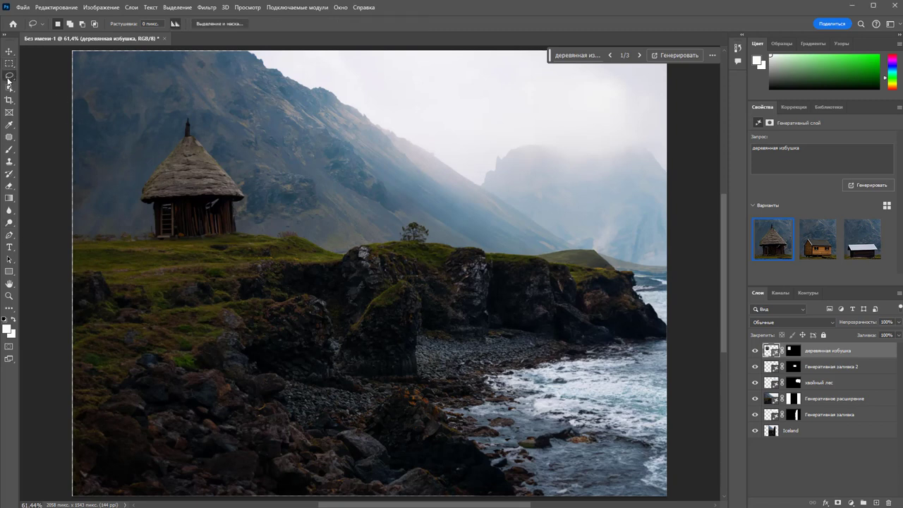
mouse_move(502, 399)
left_mouse_down()
mouse_move(237, 480)
mouse_move(508, 496)
mouse_move(599, 452)
mouse_move(502, 400)
left_mouse_up()
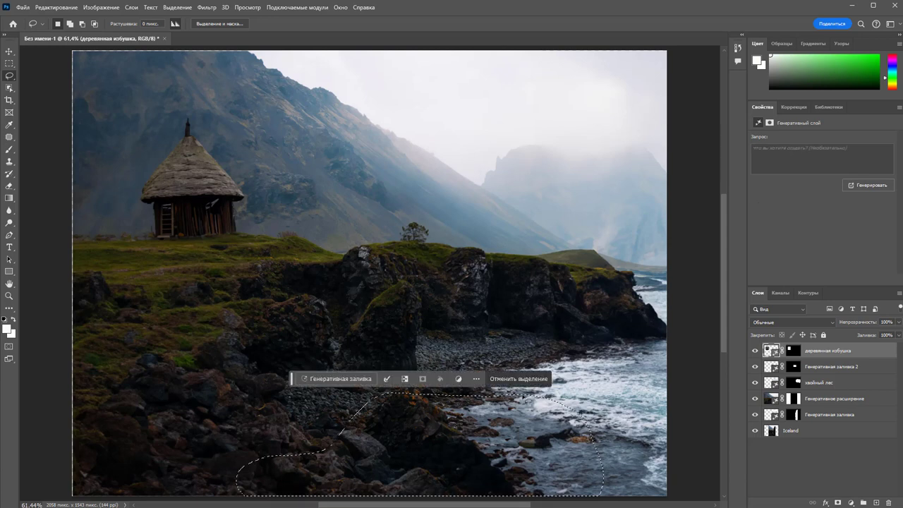
left_click(341, 379)
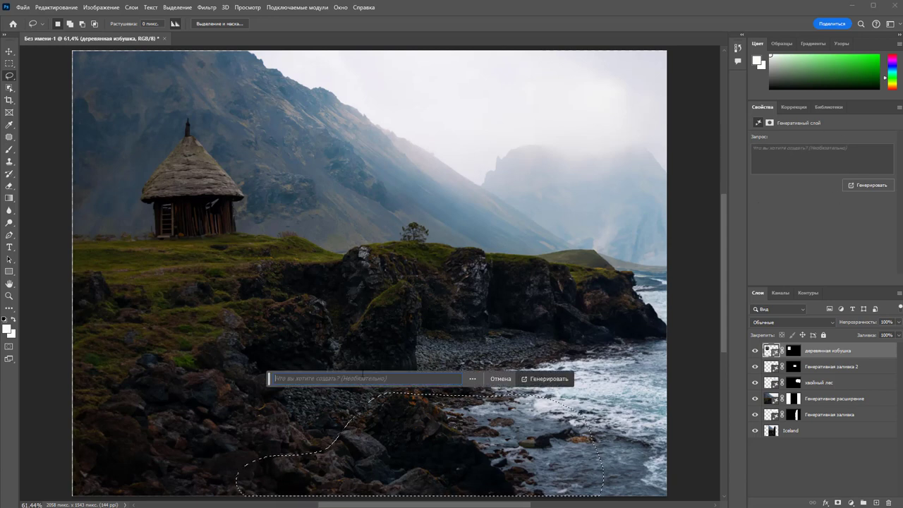
type("мо")
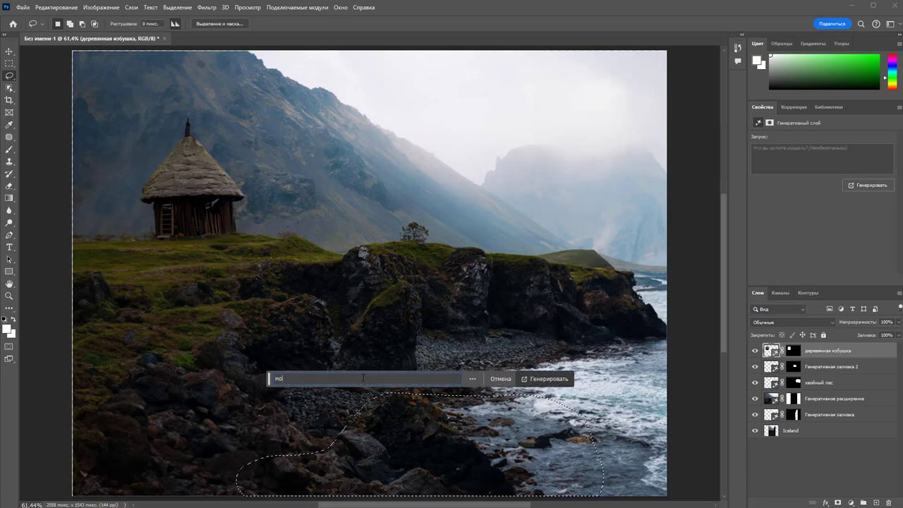
type("ре")
left_click(548, 380)
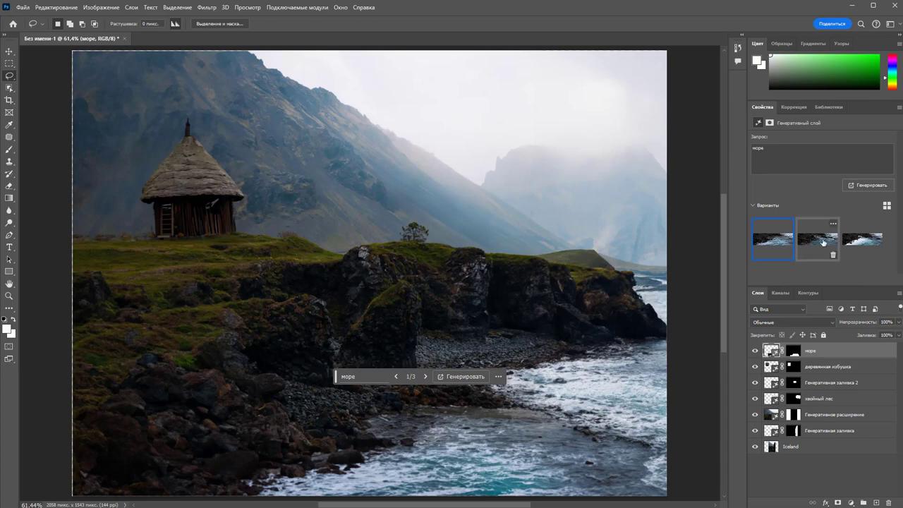
Preview the three sea variants and toggle the море layer to compare with the original.
left_click(822, 242)
left_click(866, 248)
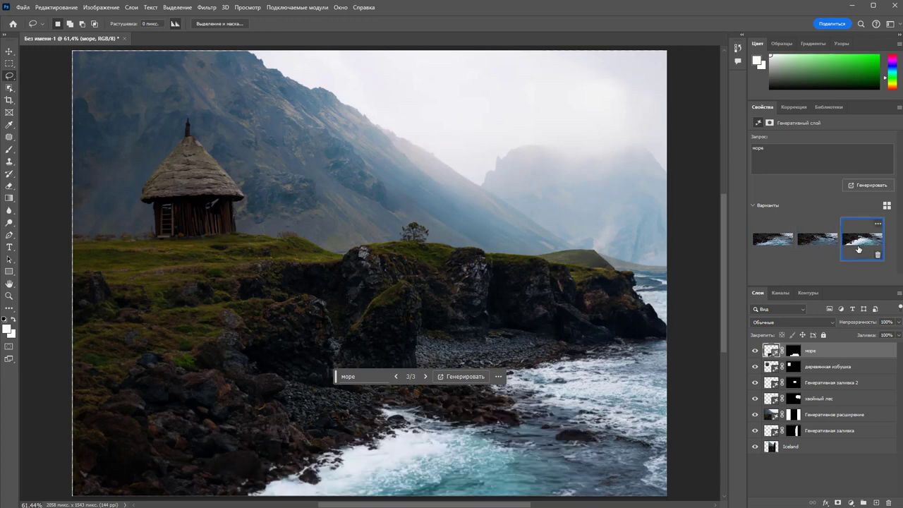
left_click(774, 244)
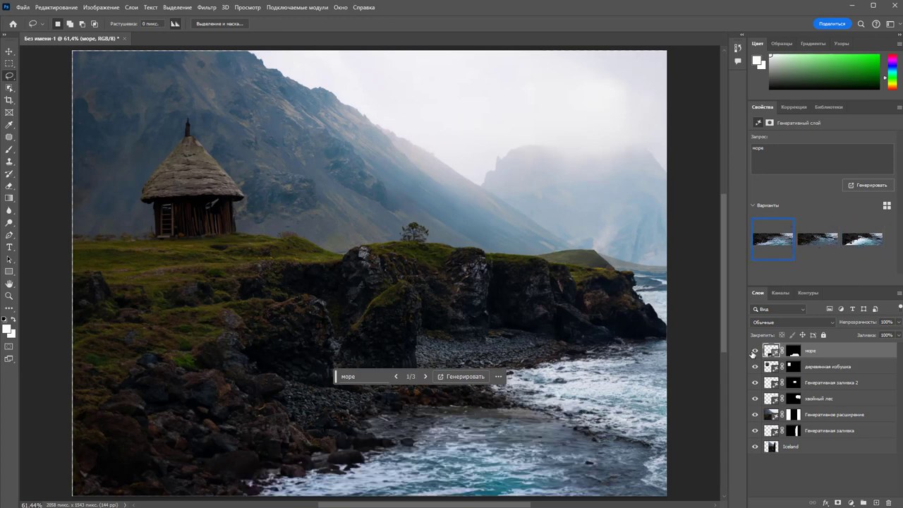
left_click(754, 352)
left_click(754, 352)
Cycle through the sea variants again and keep the second, calmer grey-blue one.
left_click(819, 240)
left_click(867, 242)
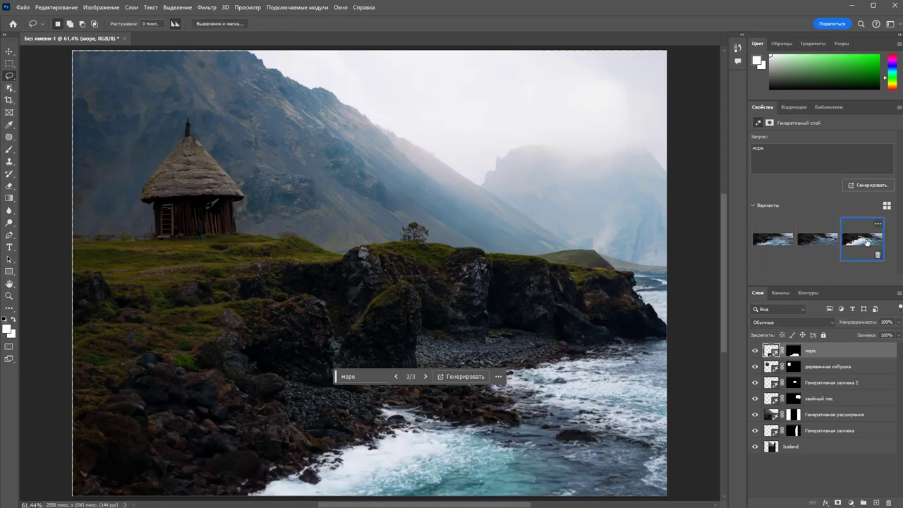
left_click(783, 244)
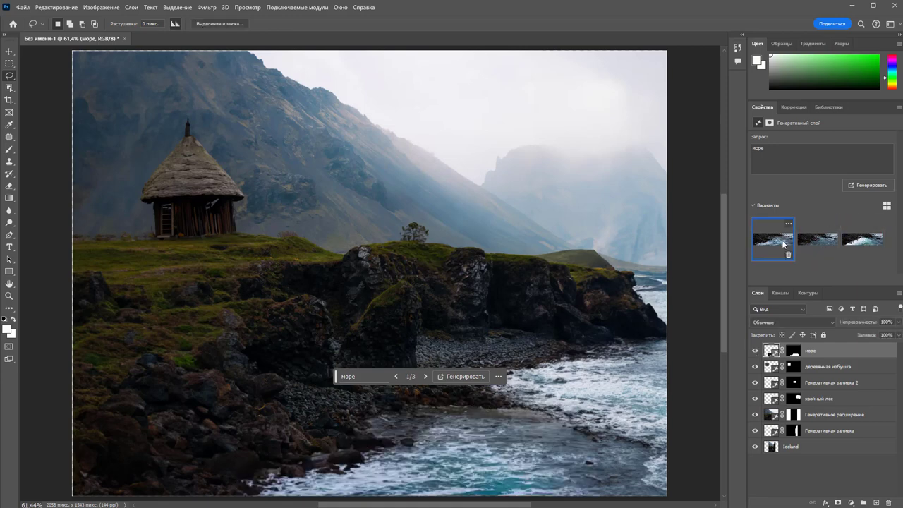
left_click(818, 240)
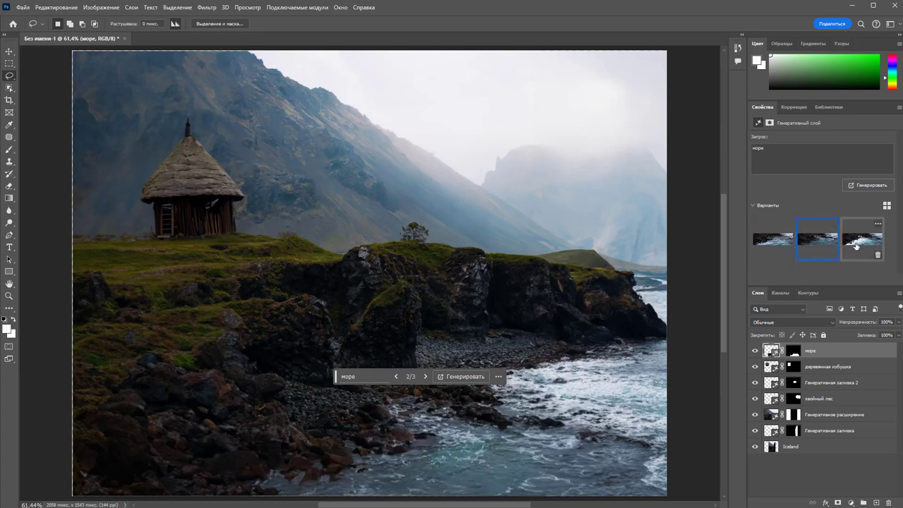
left_click(856, 246)
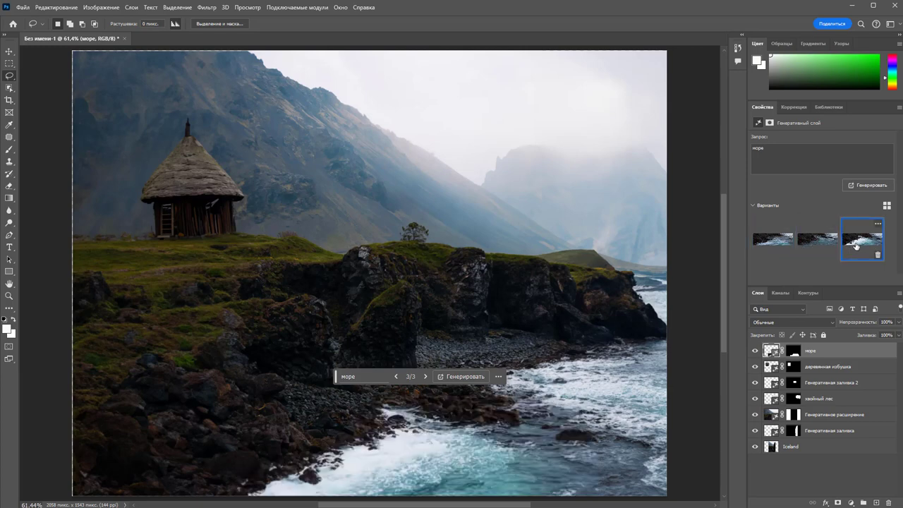
left_click(818, 243)
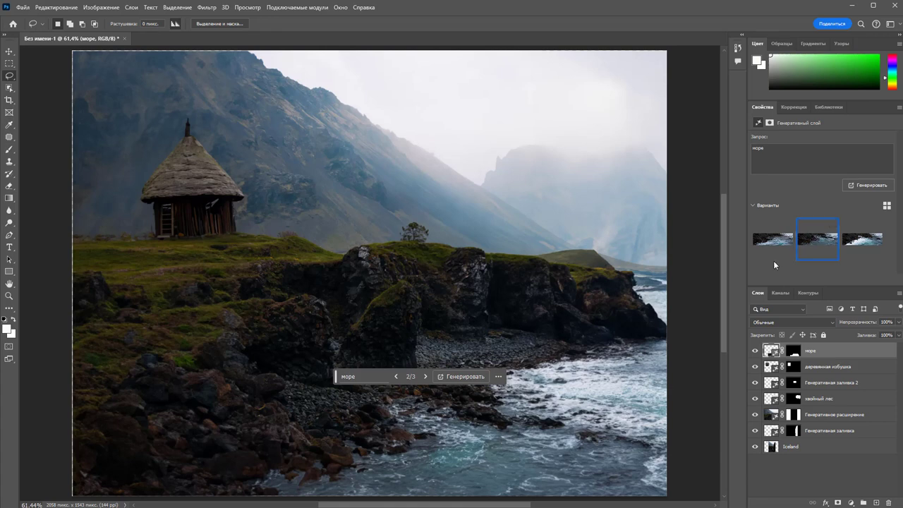
mouse_move(337, 378)
left_mouse_down()
mouse_move(558, 68)
mouse_move(550, 67)
left_mouse_up()
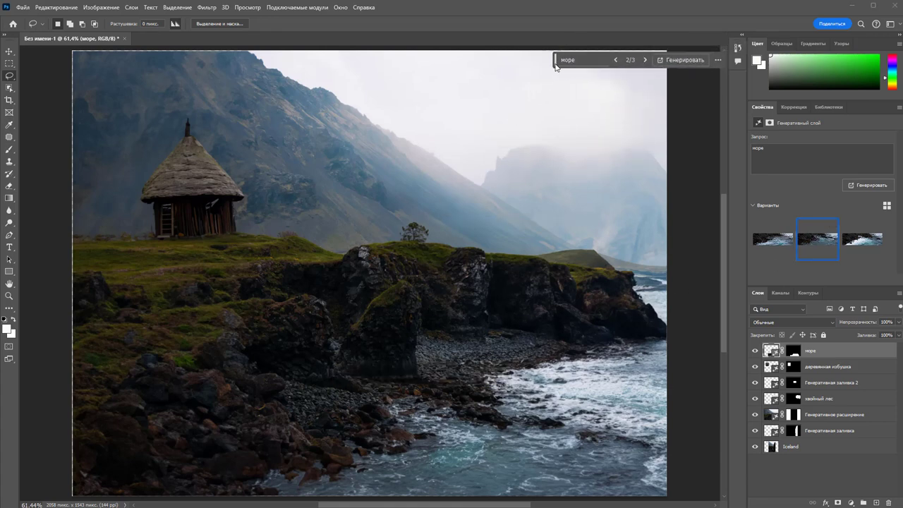